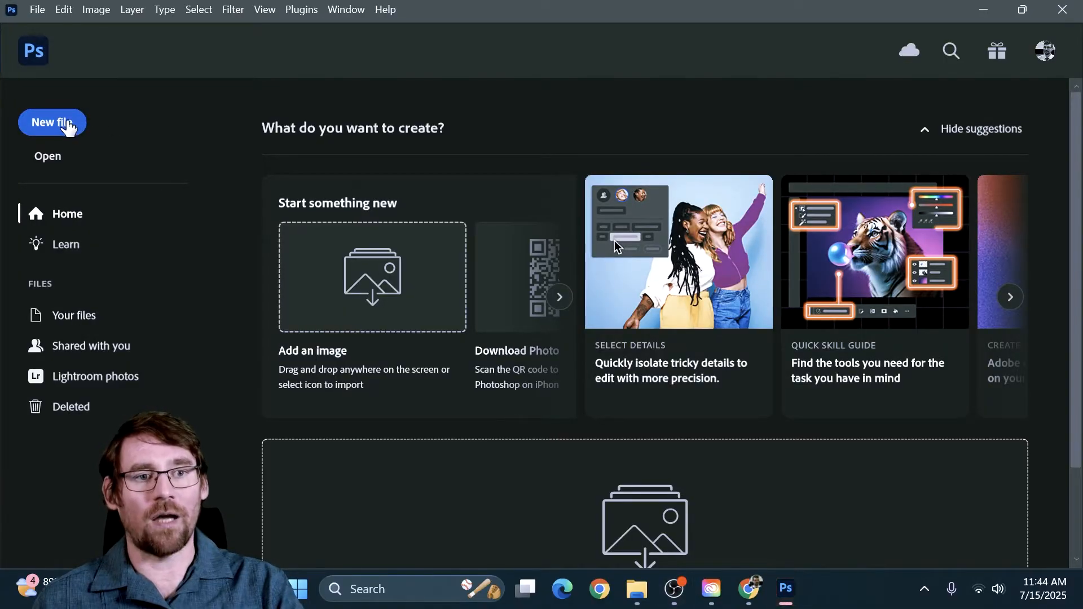
Step: Create a new RGB Color document named Export from the Default Photoshop Size photo preset, 7 x 5 in at 300 ppi
left_click(67, 127)
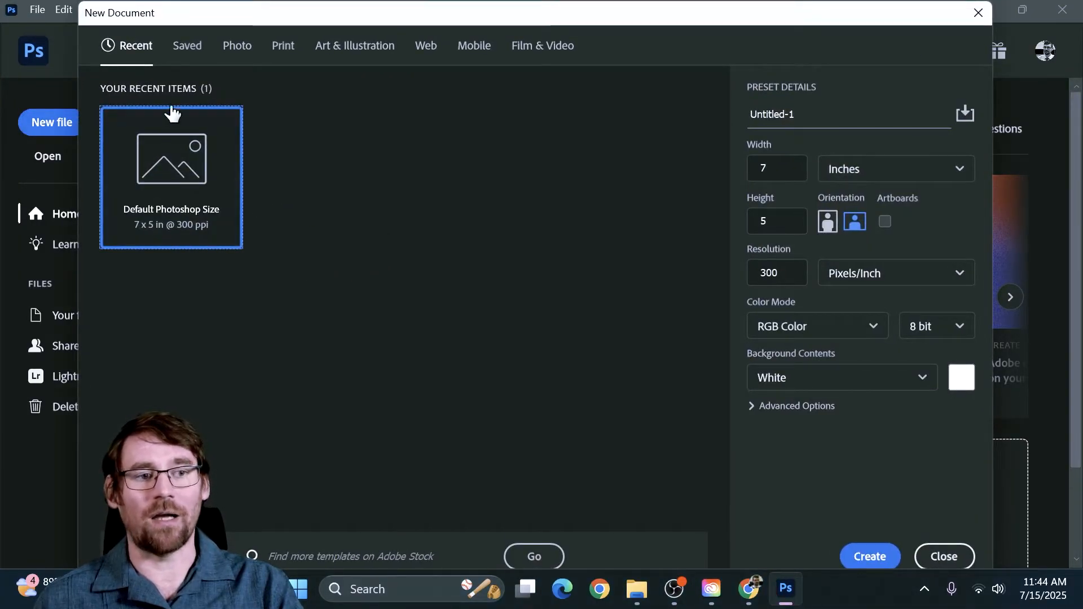
left_click(236, 47)
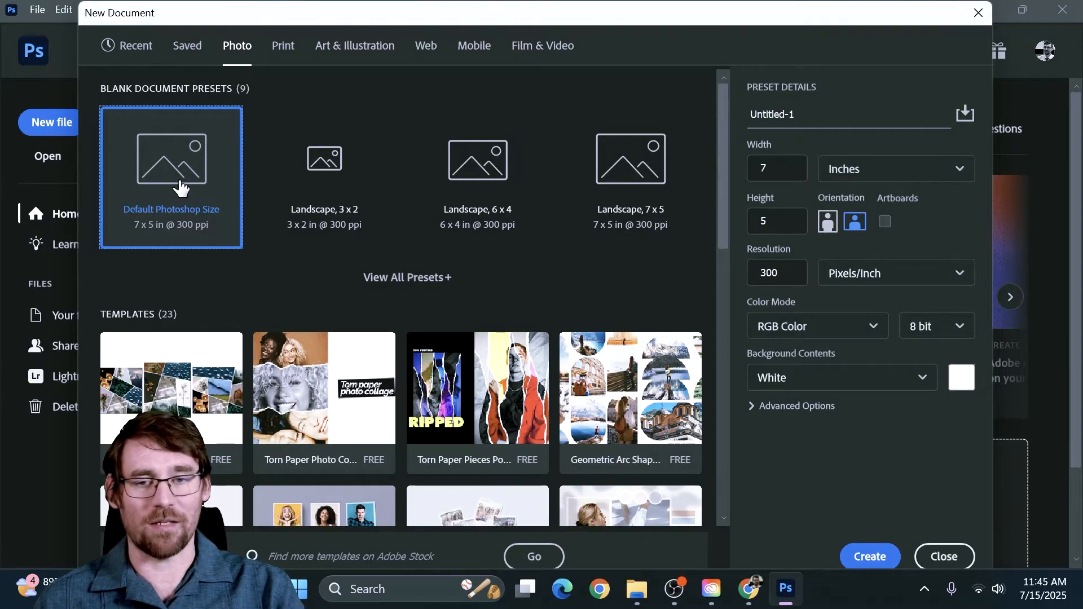
left_click(840, 116)
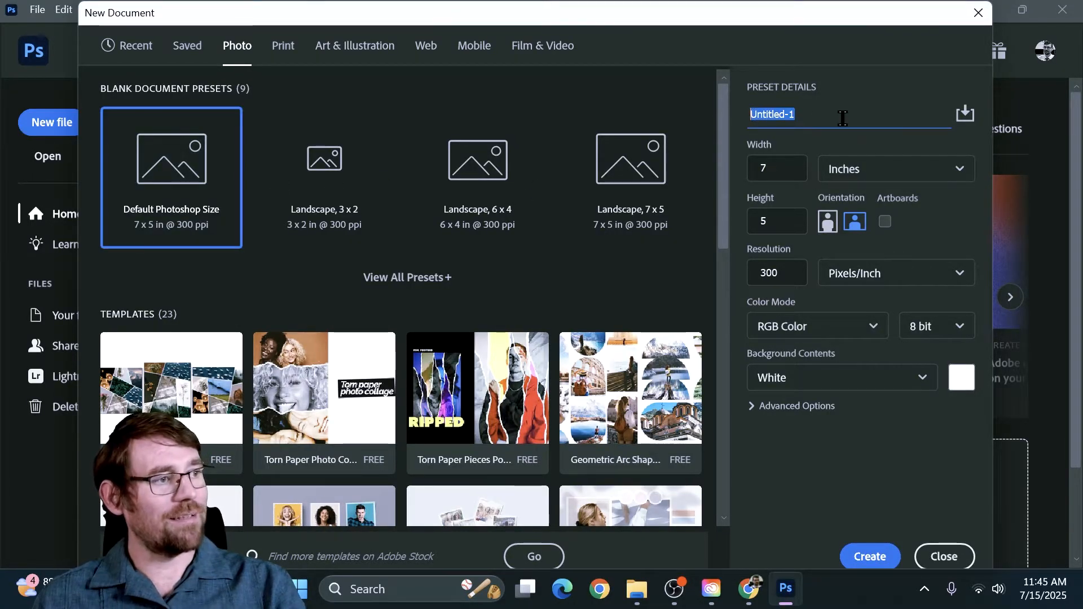
type("Export")
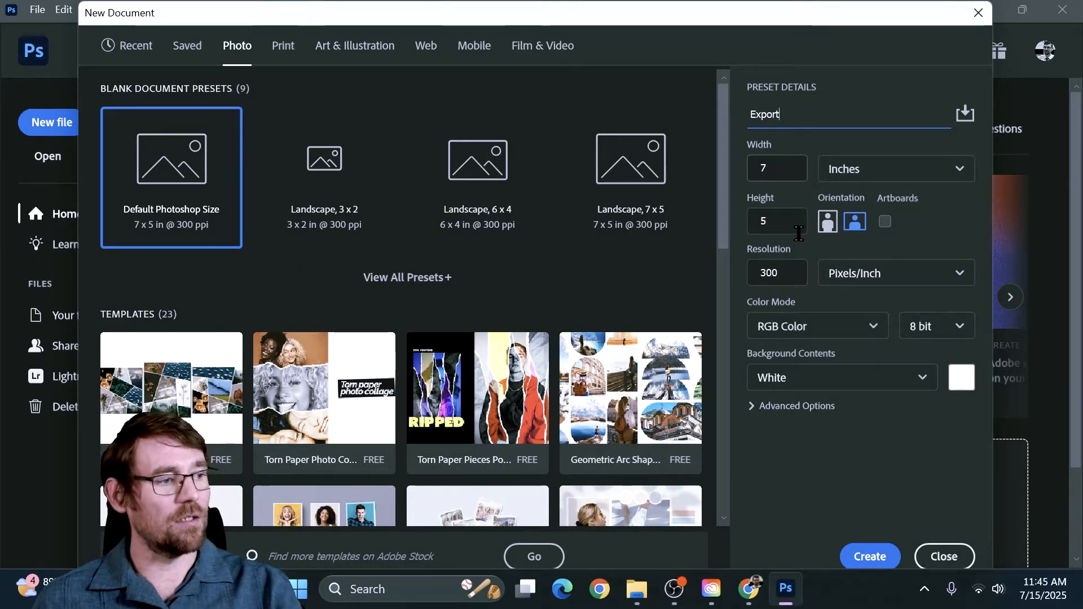
left_click(798, 330)
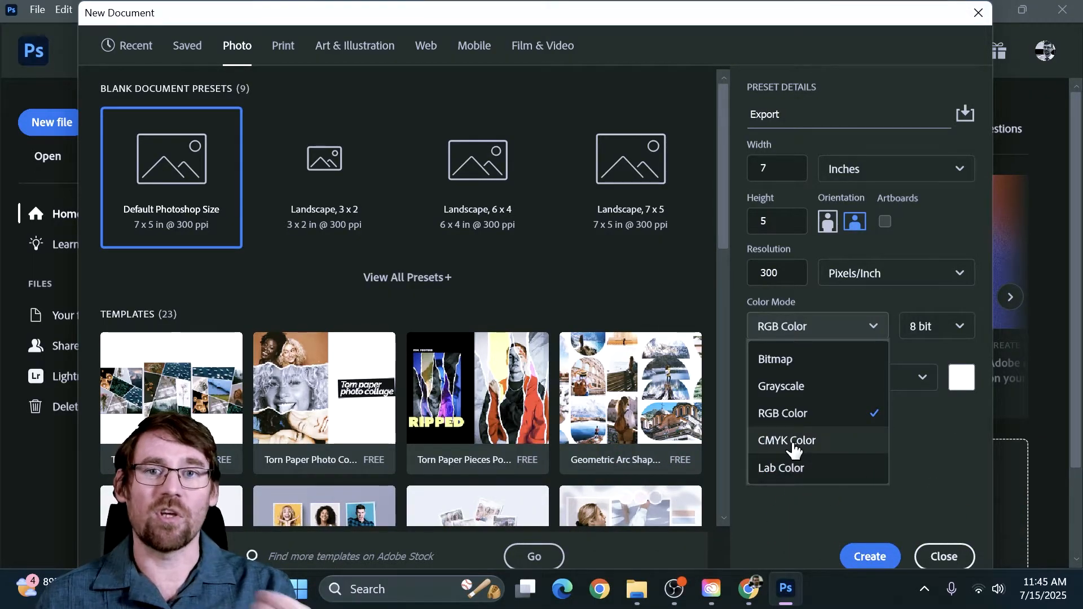
left_click(794, 420)
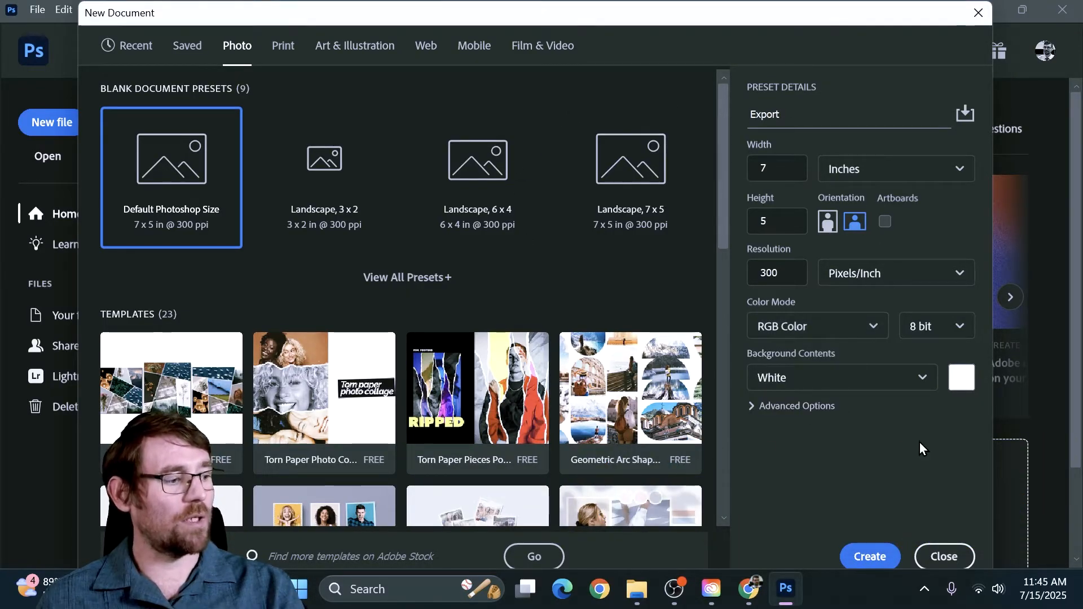
left_click(867, 557)
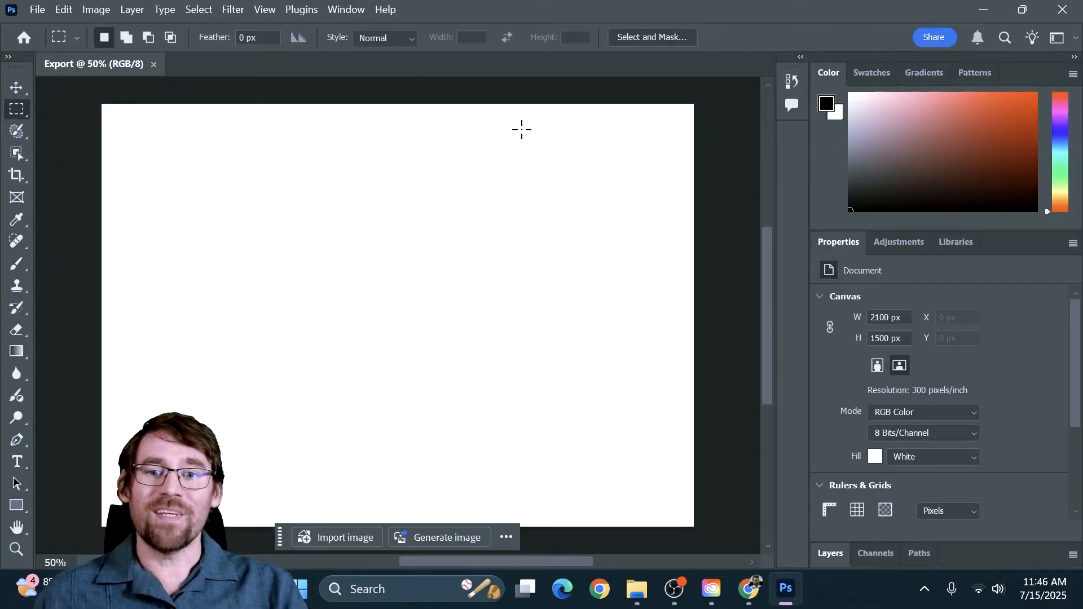
Step: Draw a rectangle of about 2106 x 1505 px covering the whole canvas and fill it with the light green RGB swatch
left_click(17, 88)
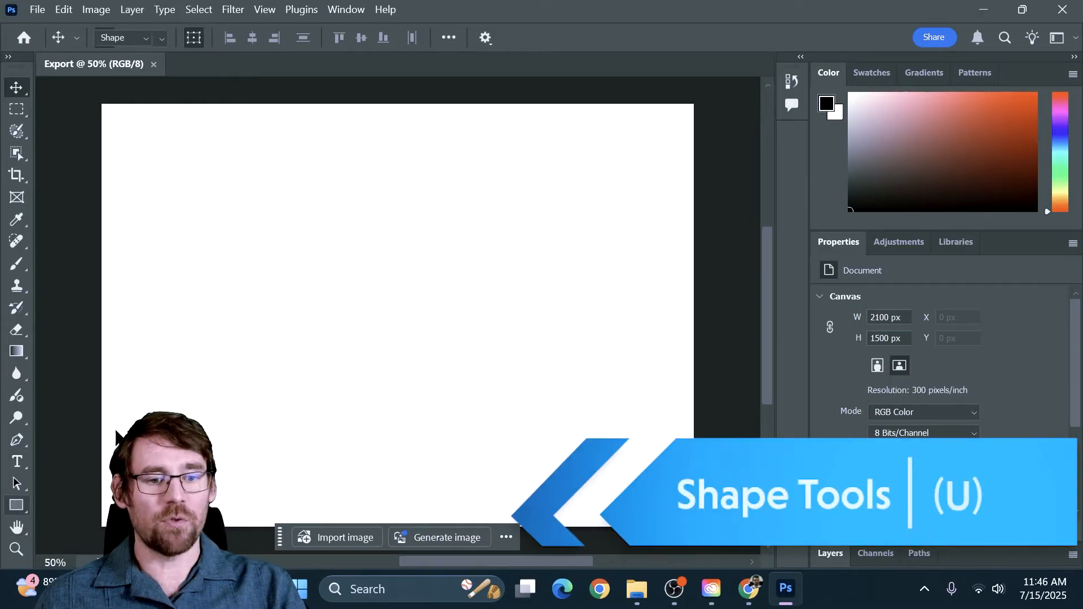
left_click(15, 505)
left_click_drag(100, 103, 694, 526)
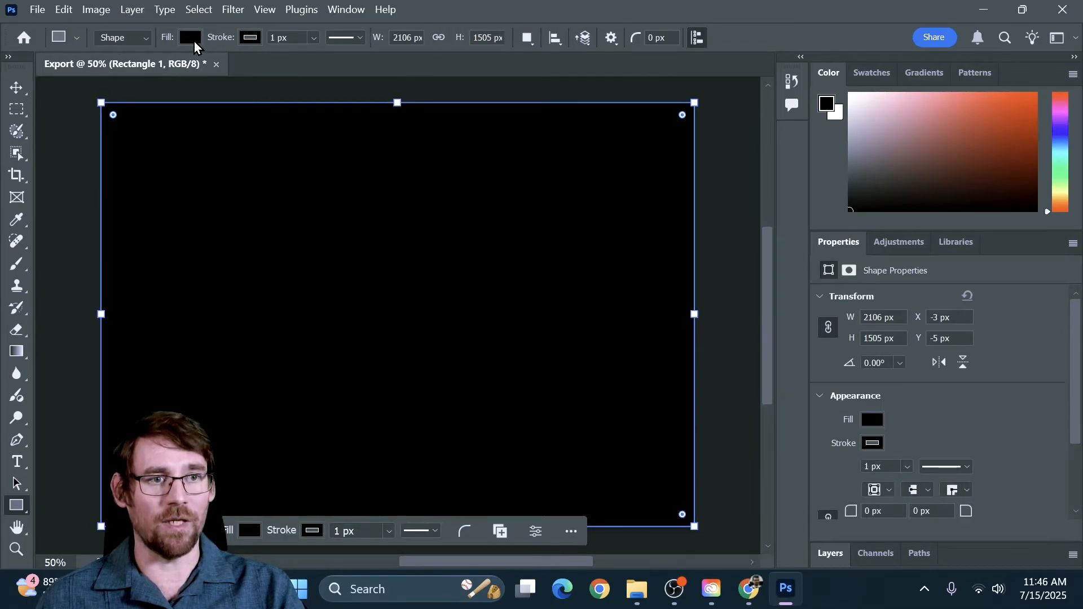
left_click(194, 39)
left_click(87, 152)
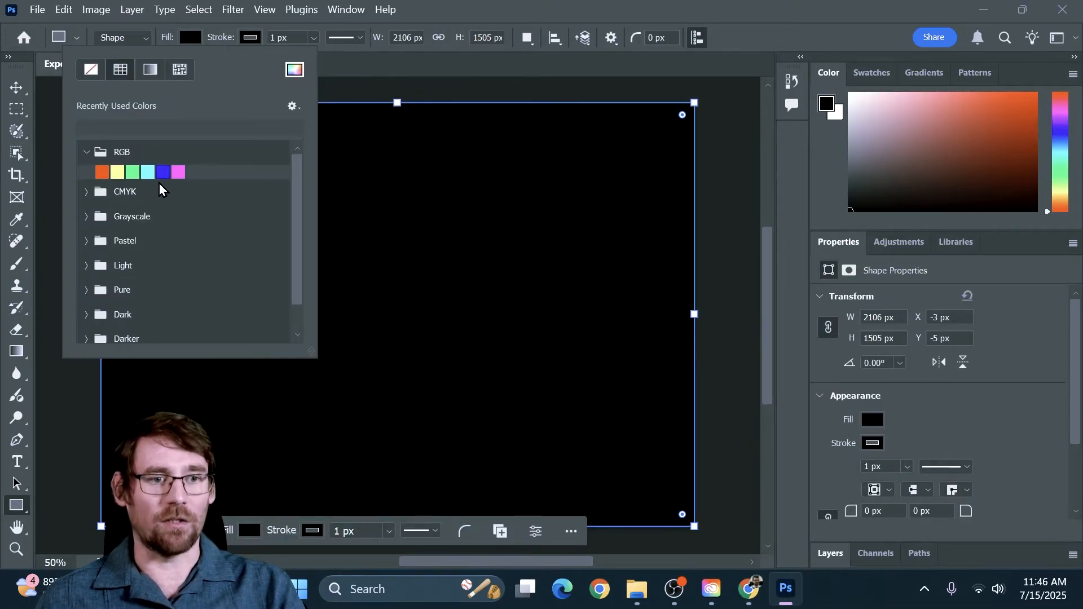
left_click(132, 171)
left_click(459, 17)
Step: Add the text "1" on the green rectangle, enlarge it to about 149 pt and centre it on the canvas
key("t")
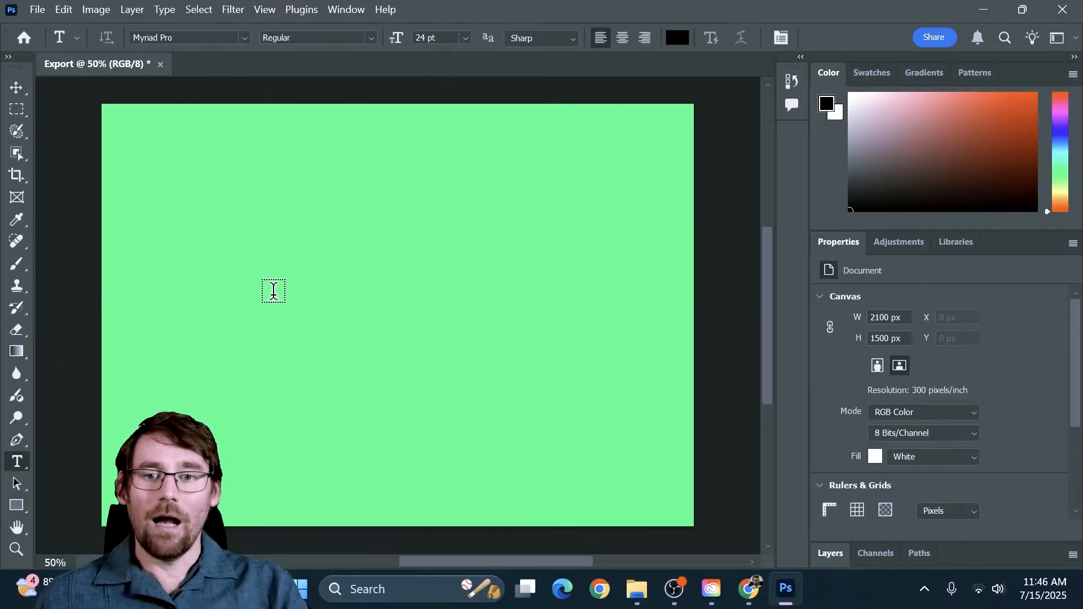
left_click(309, 305)
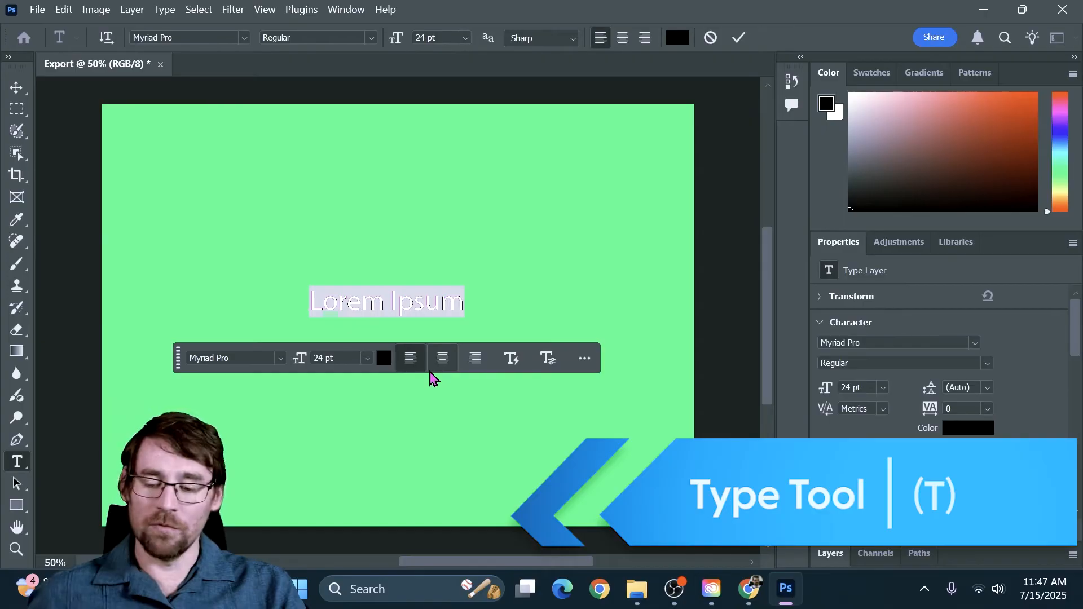
type("1")
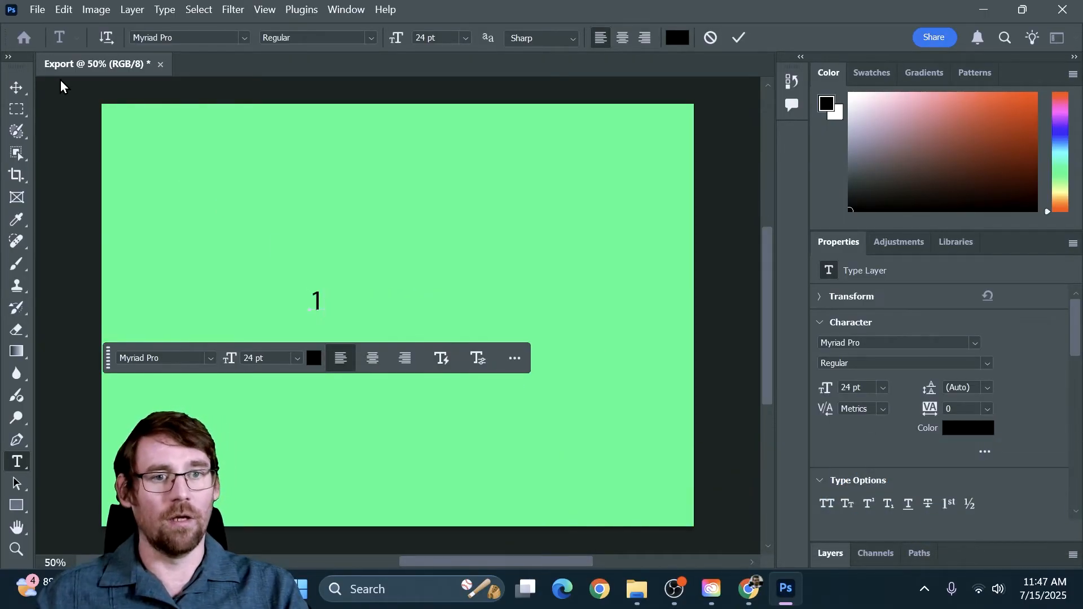
left_click(24, 84)
left_click_drag(325, 286, 458, 161)
left_click_drag(363, 204, 404, 292)
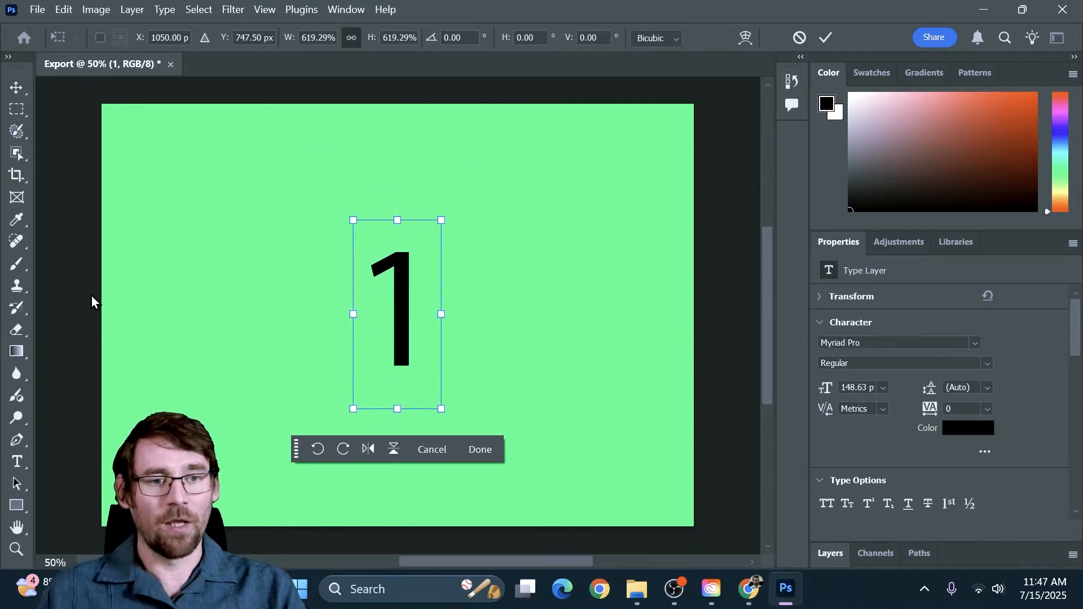
key("Return")
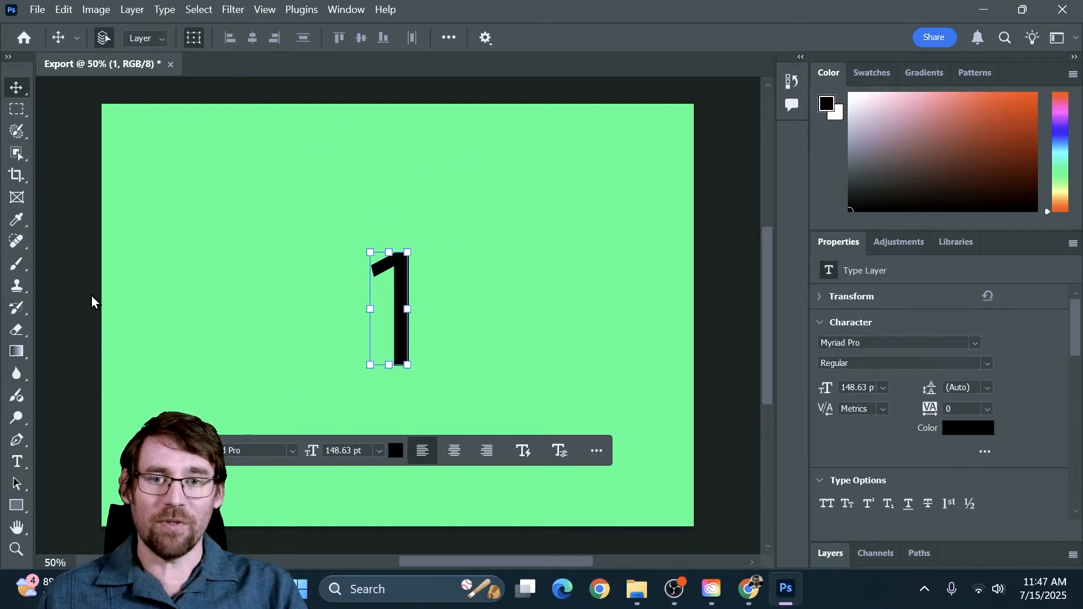
Step: Draw an artboard of about 2103 x 1500 px around the canvas and add a second artboard to its right
key("ctrl+minus")
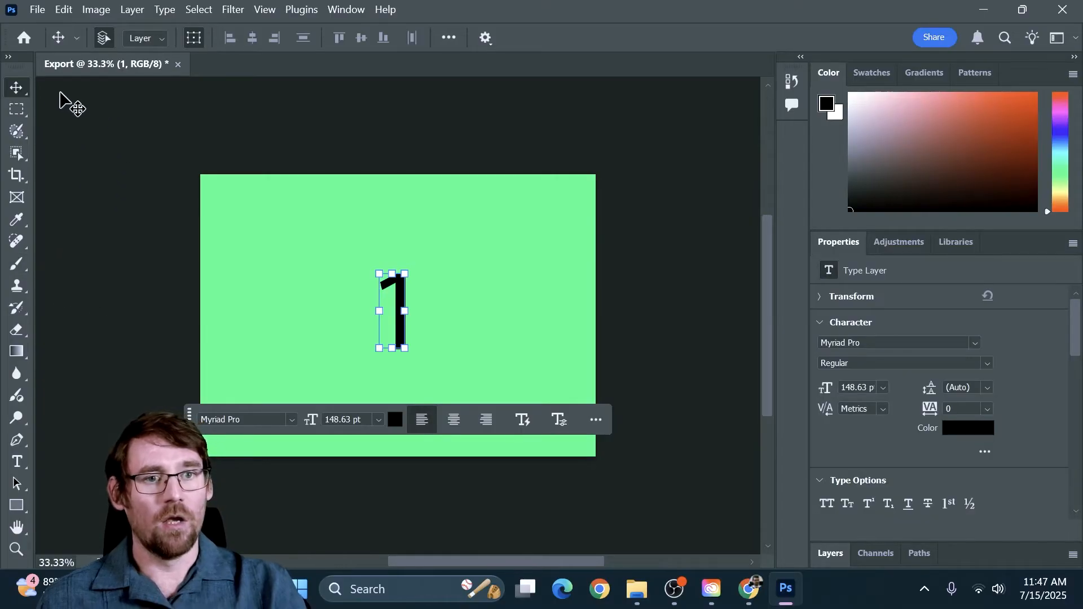
right_click(22, 90)
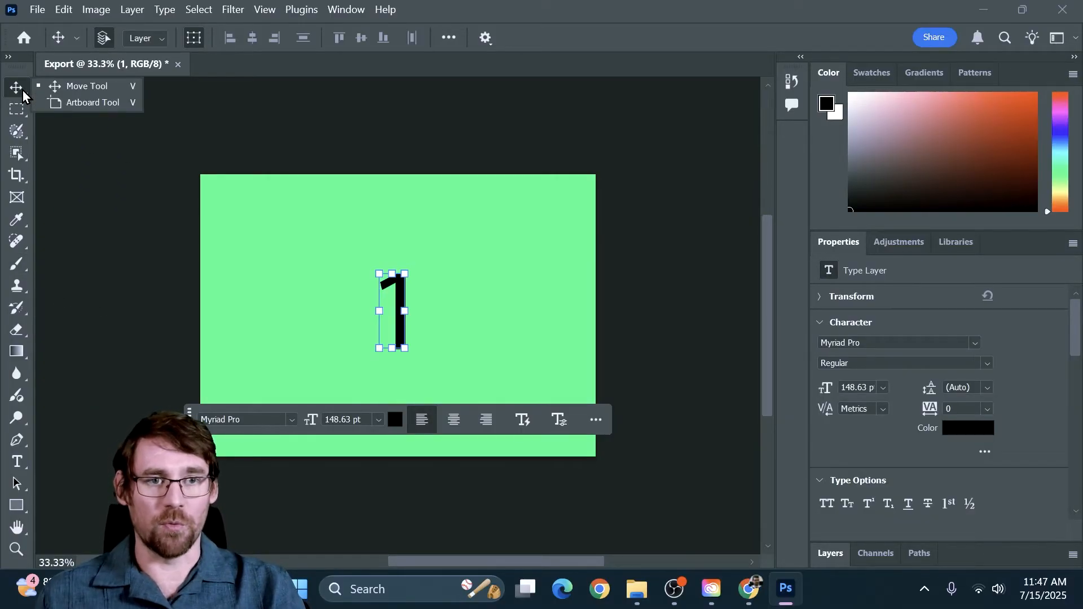
left_click(54, 106)
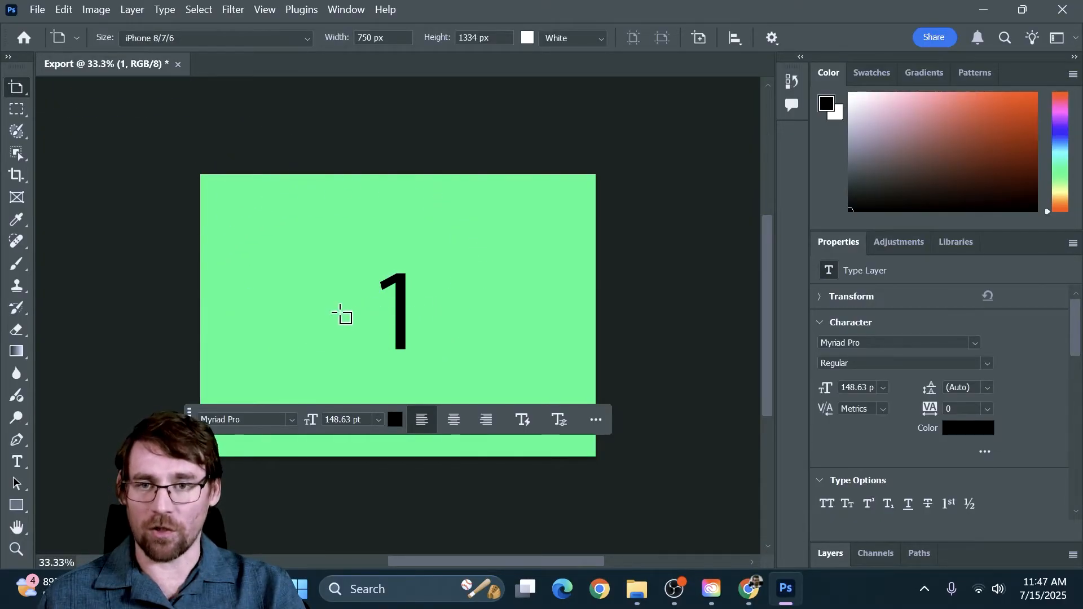
left_click_drag(200, 173, 595, 456)
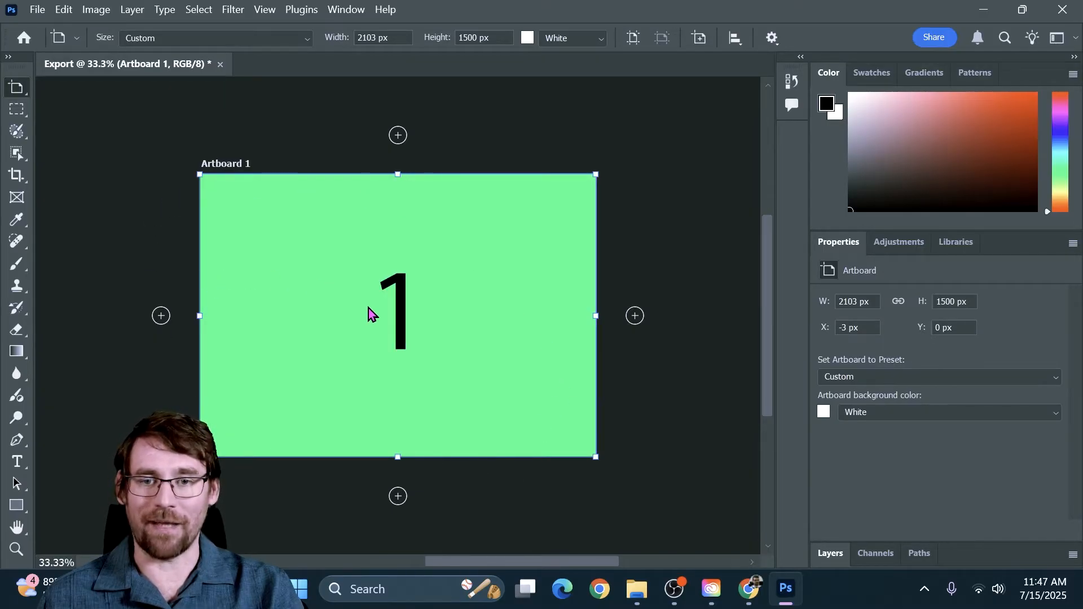
scroll(369, 271, "down", 1)
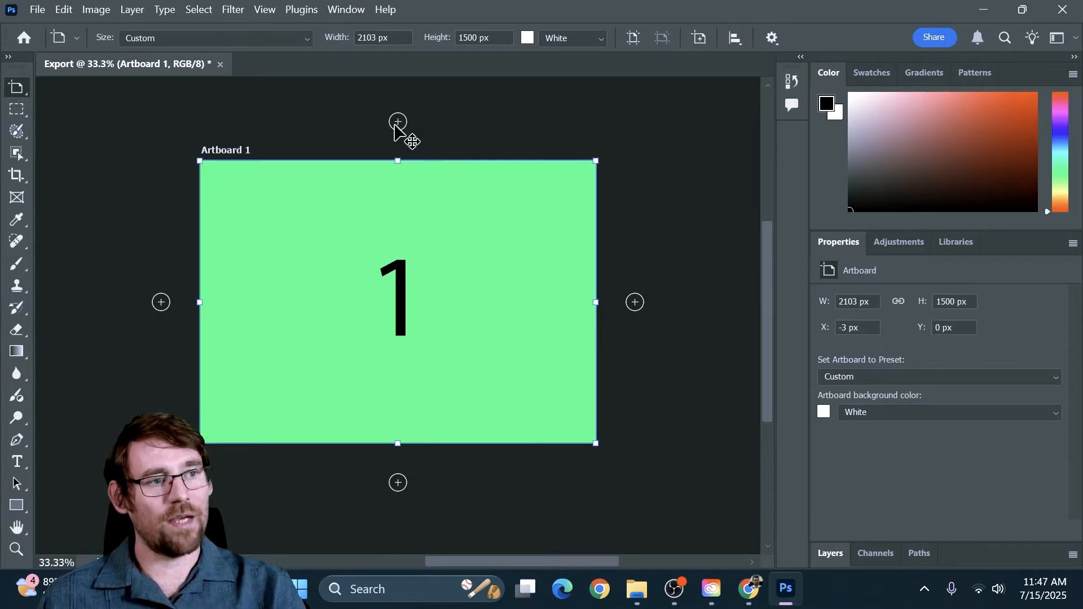
left_click(634, 303)
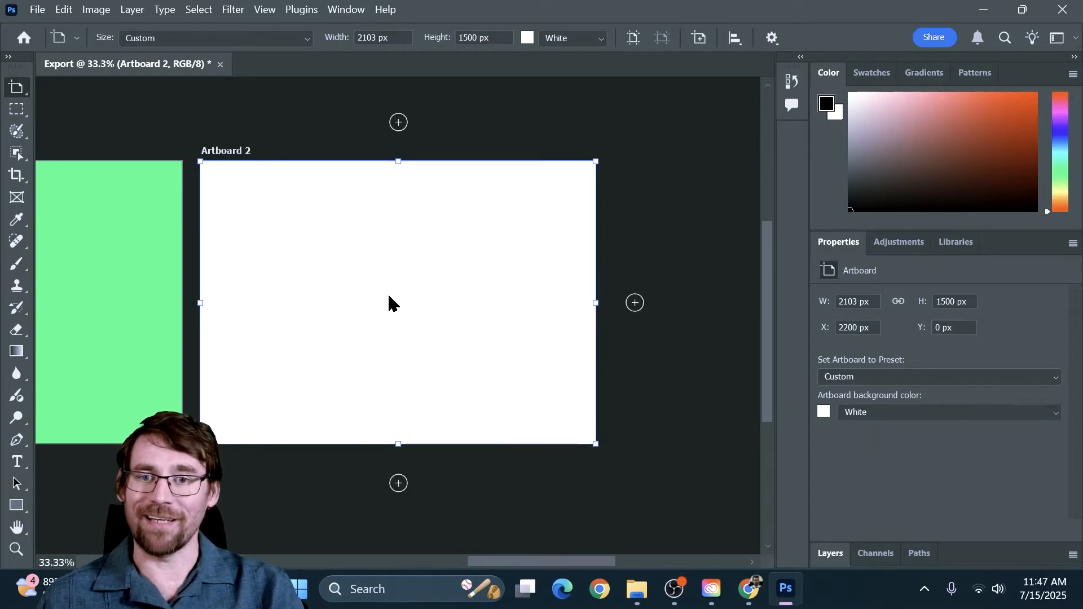
Step: Duplicate the green rectangle and the number 1 from Artboard 1 and position the copies to fill Artboard 2
right_click(25, 92)
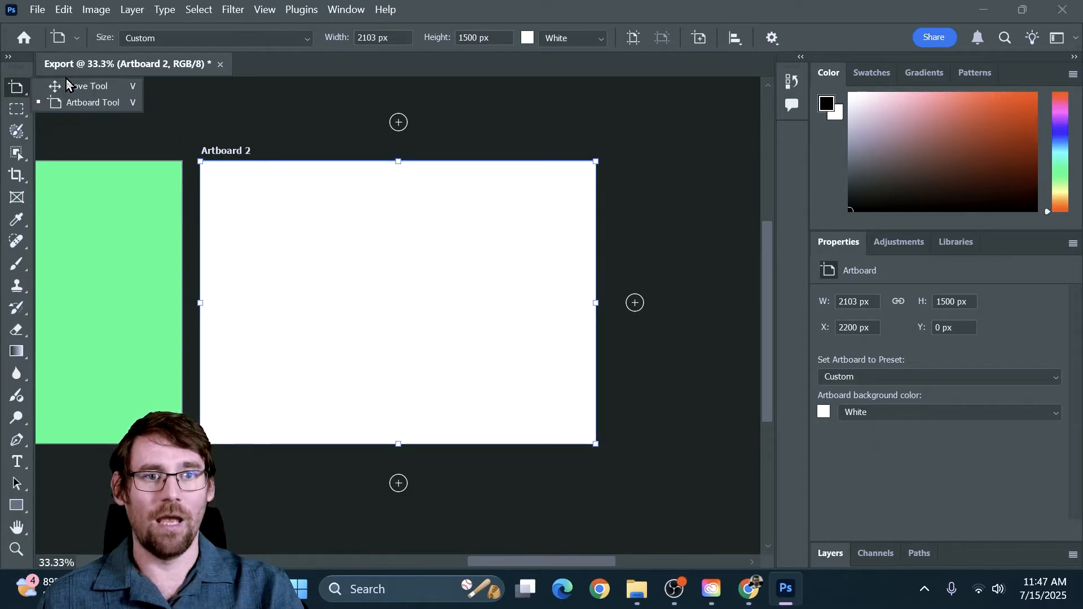
left_click(79, 85)
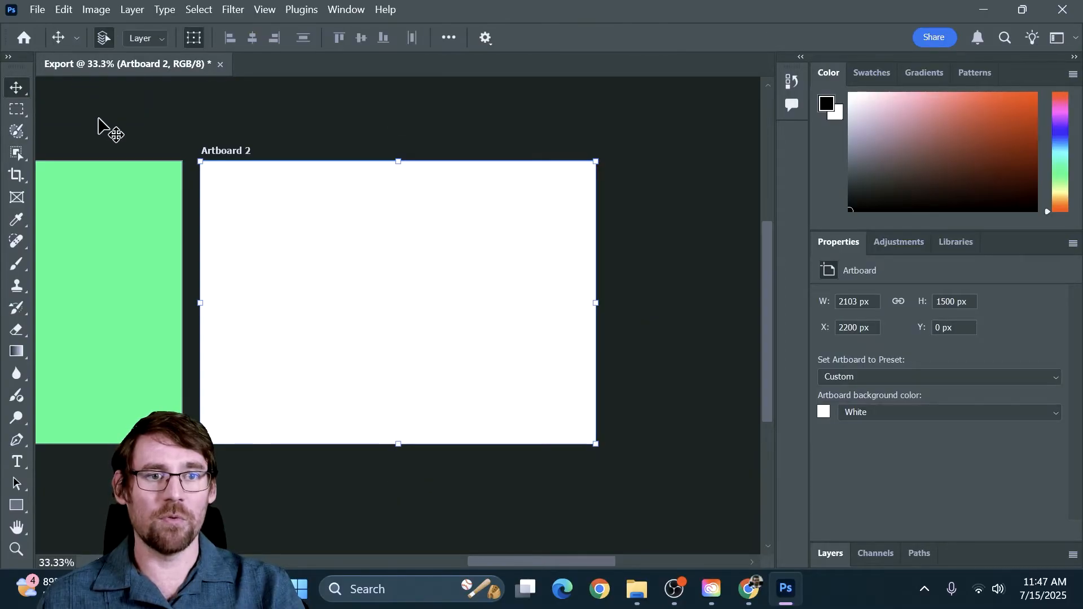
left_click(98, 127)
scroll(106, 164, "up", 2)
left_click_drag(138, 313, 411, 268)
left_click(271, 320)
left_click(313, 302)
left_click_drag(112, 302, 526, 323)
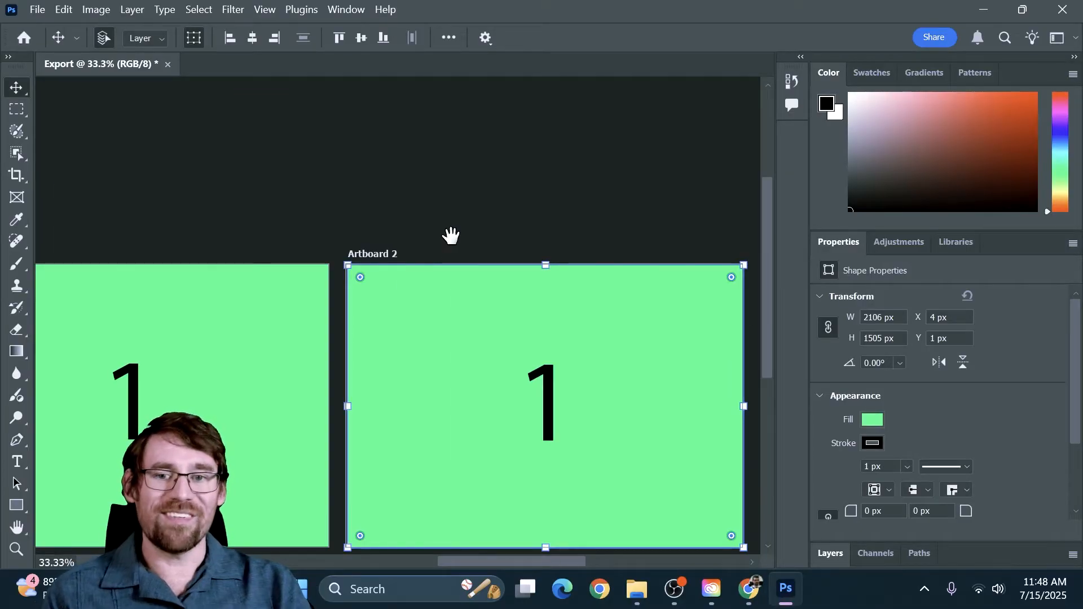
left_click_drag(449, 235, 351, 117)
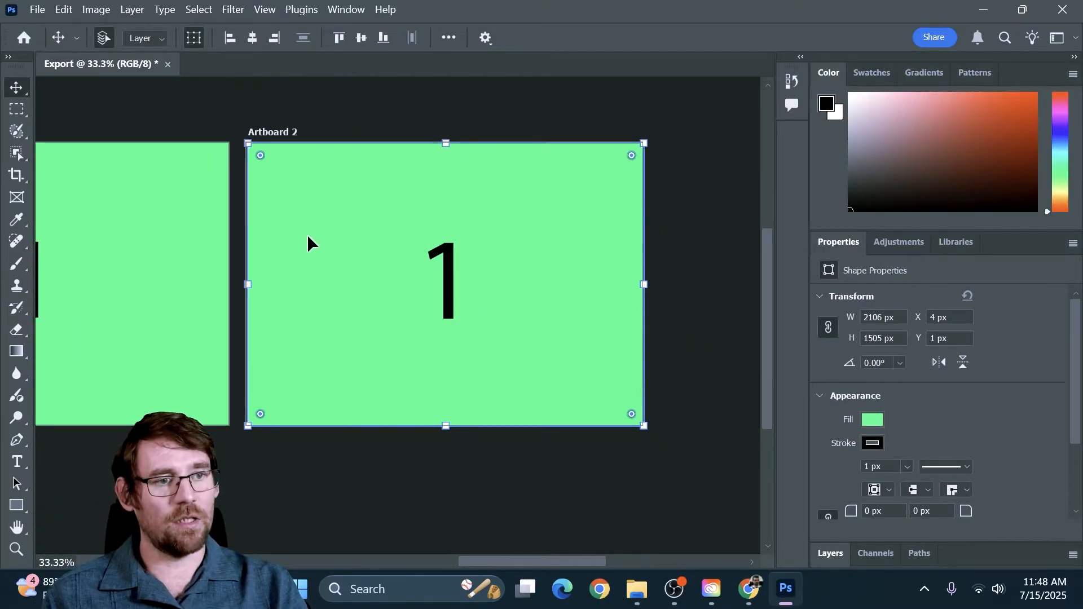
Step: Change the fill of the rectangle on Artboard 2 to the green swatch from the CMYK colour group
left_click(367, 117)
left_click(337, 251)
left_click(959, 131)
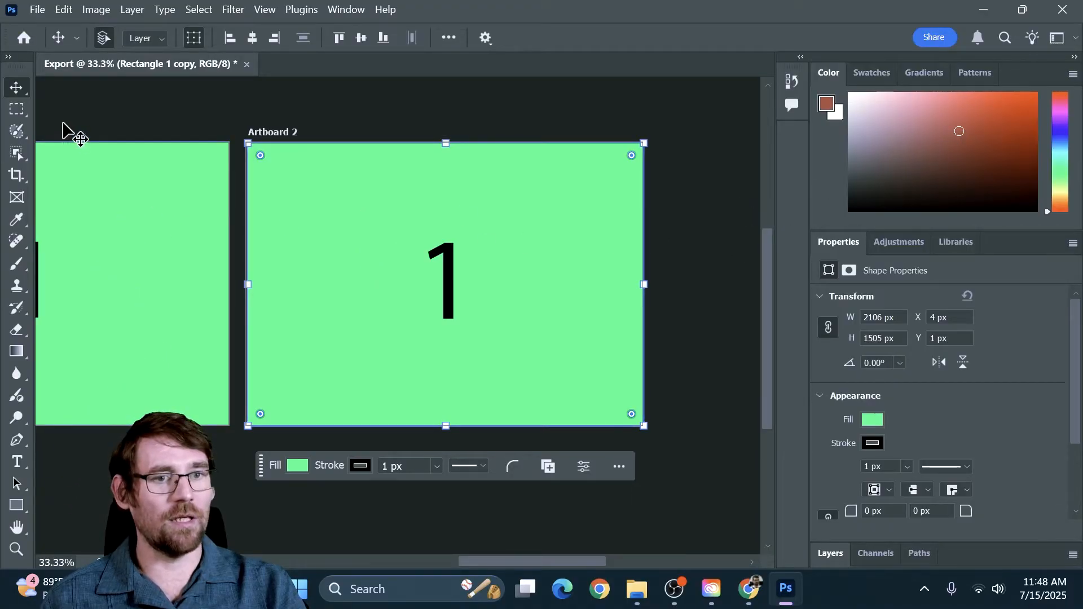
left_click(8, 57)
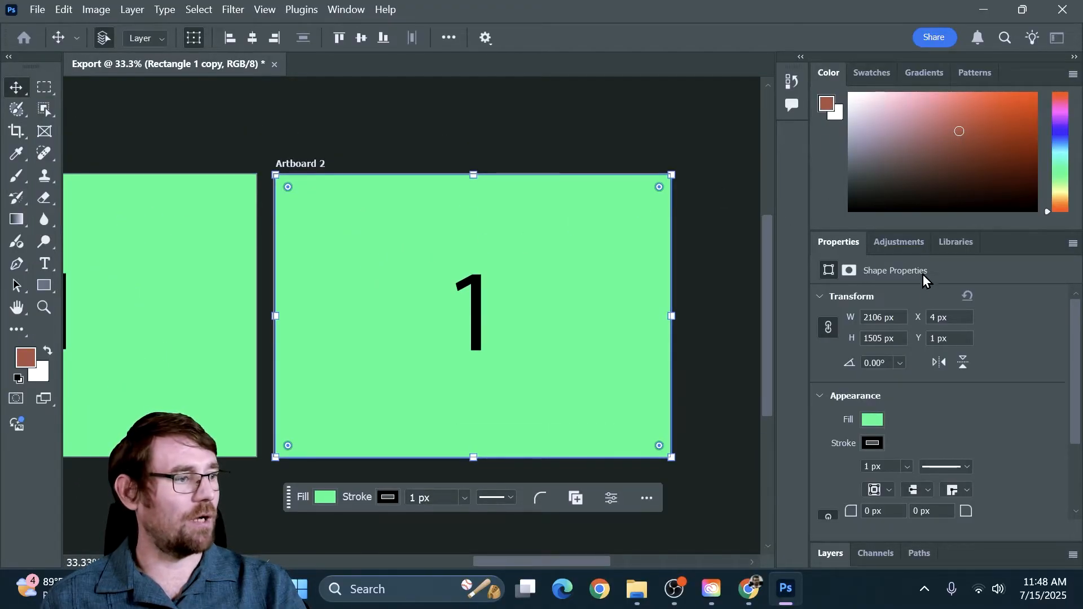
left_click(873, 419)
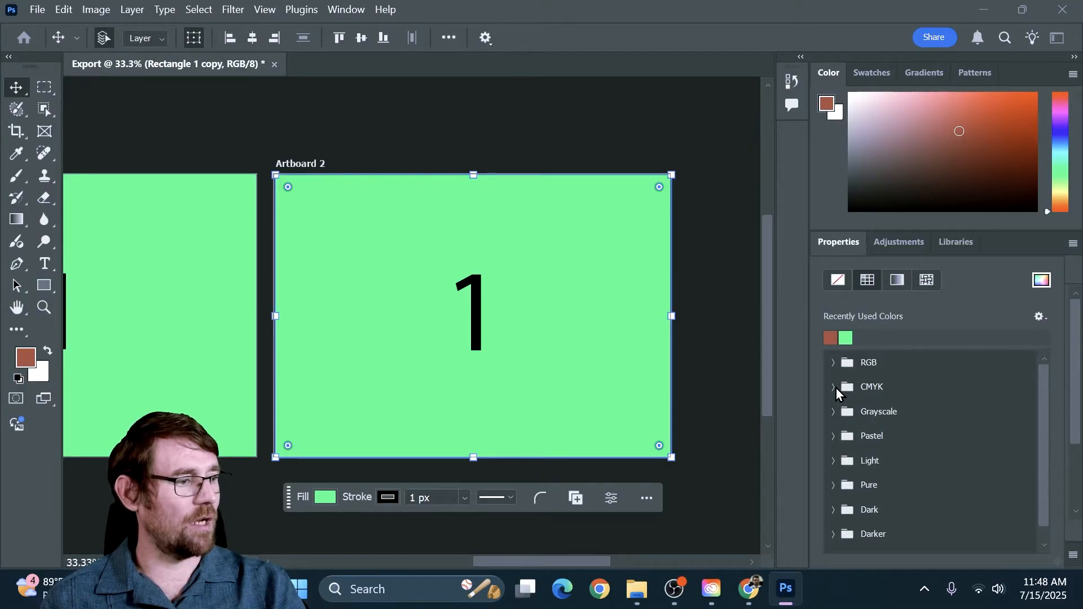
left_click(834, 387)
left_click(879, 407)
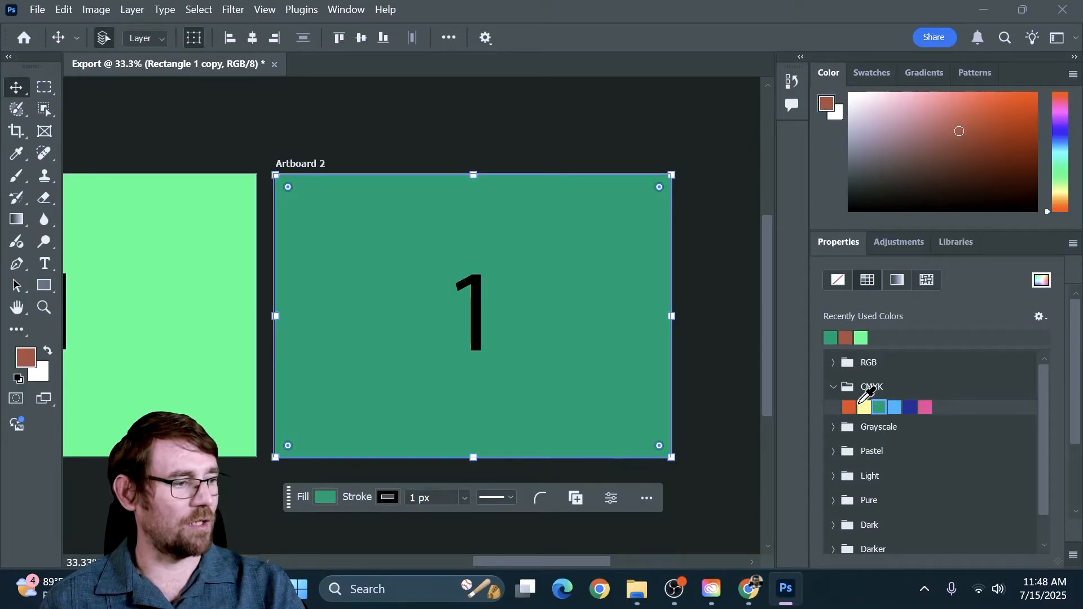
Step: Replace the number on Artboard 2 with "2" and deselect the text
left_click(473, 311)
left_click(473, 312)
double_click(472, 308)
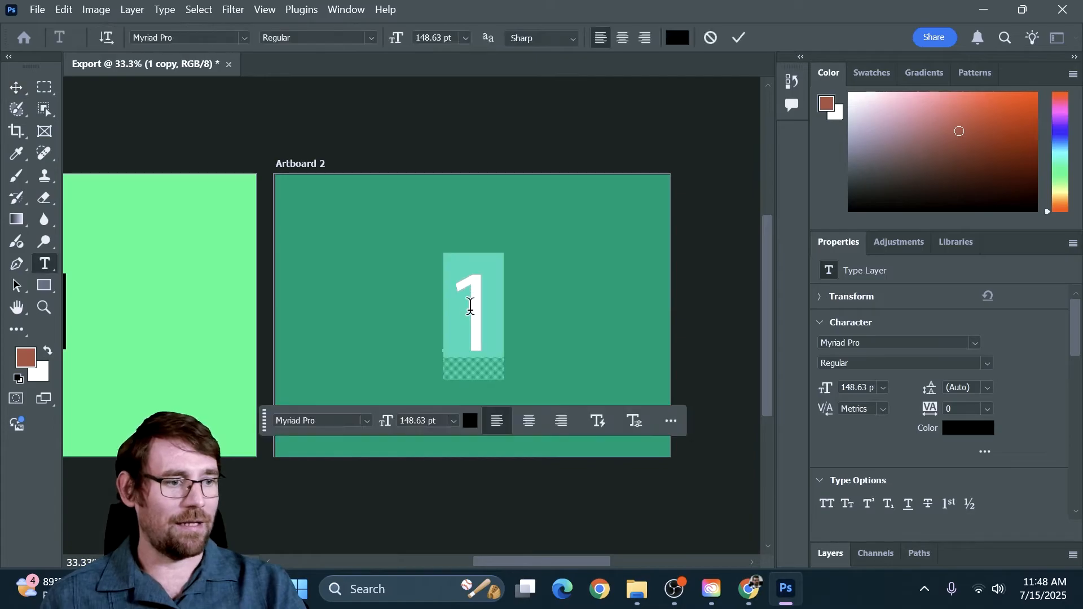
type("2")
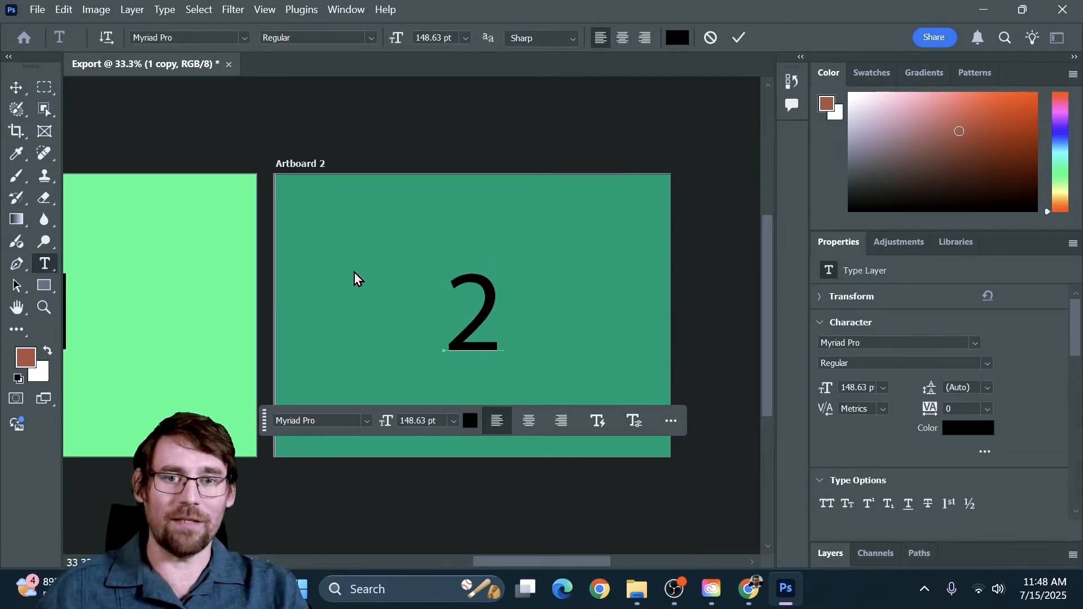
left_click(26, 89)
left_click(278, 149)
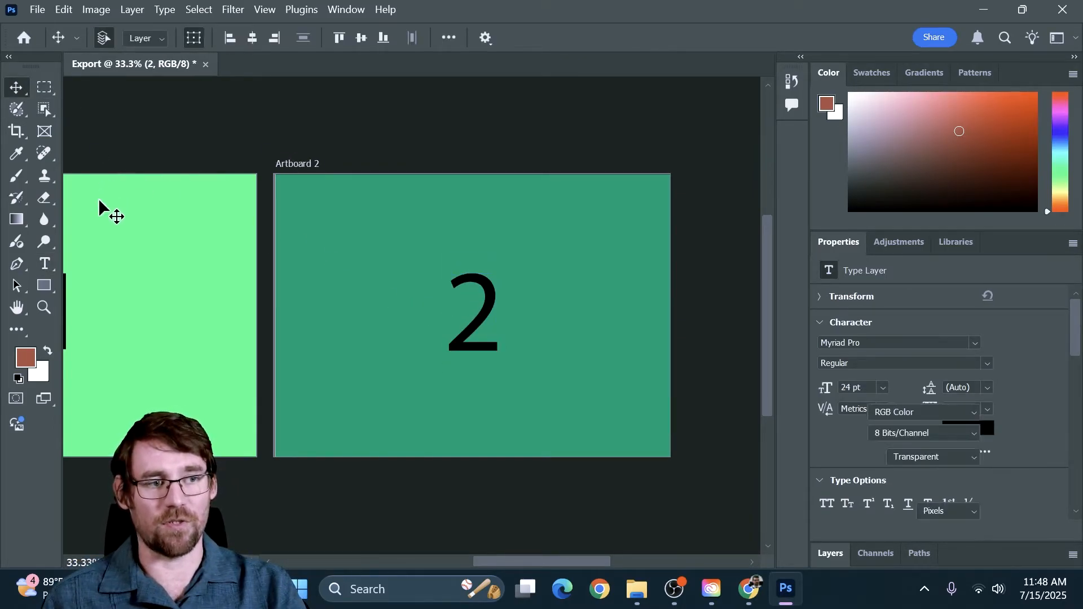
Step: Start saving the document under the name Export in Photoshop format and open the Exporting folder inside (E) Downloads as the destination
left_click_drag(259, 297, 441, 286)
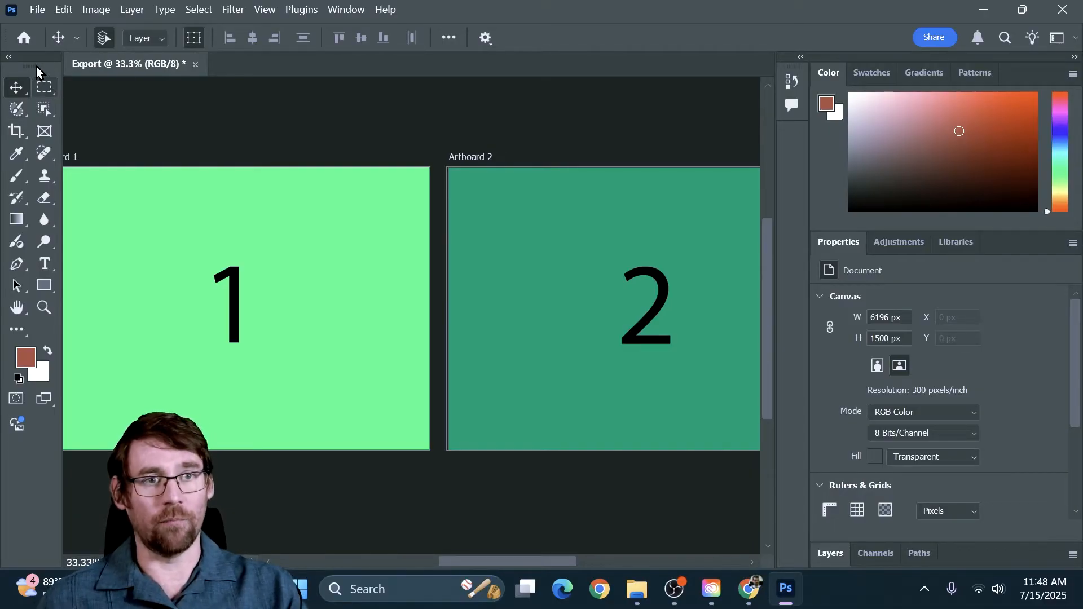
left_click(42, 9)
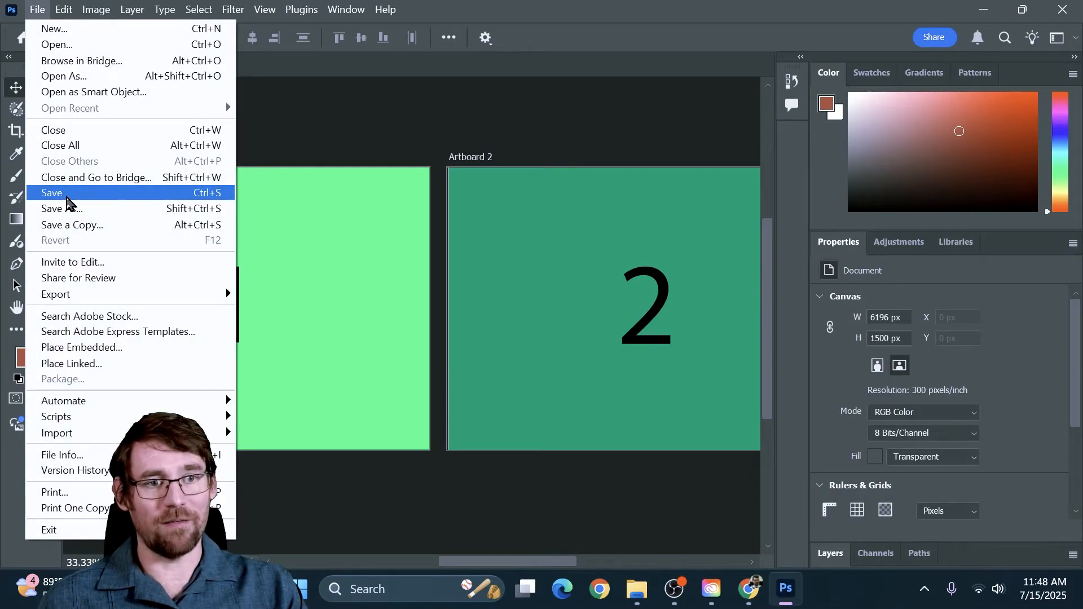
left_click(74, 210)
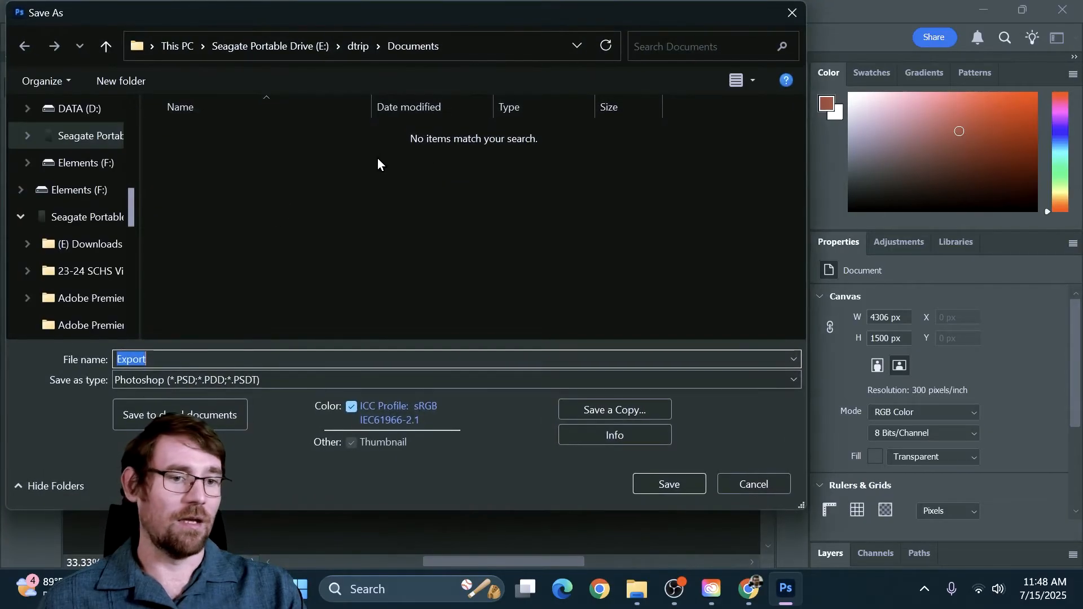
left_click_drag(519, 142, 567, 18)
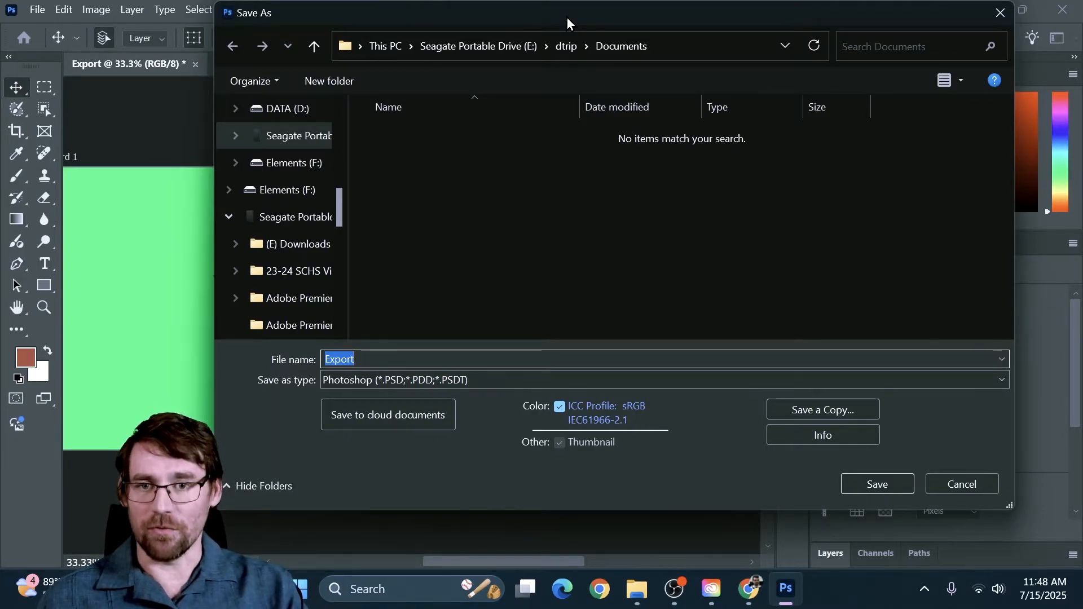
left_click(357, 358)
left_click_drag(369, 357, 302, 351)
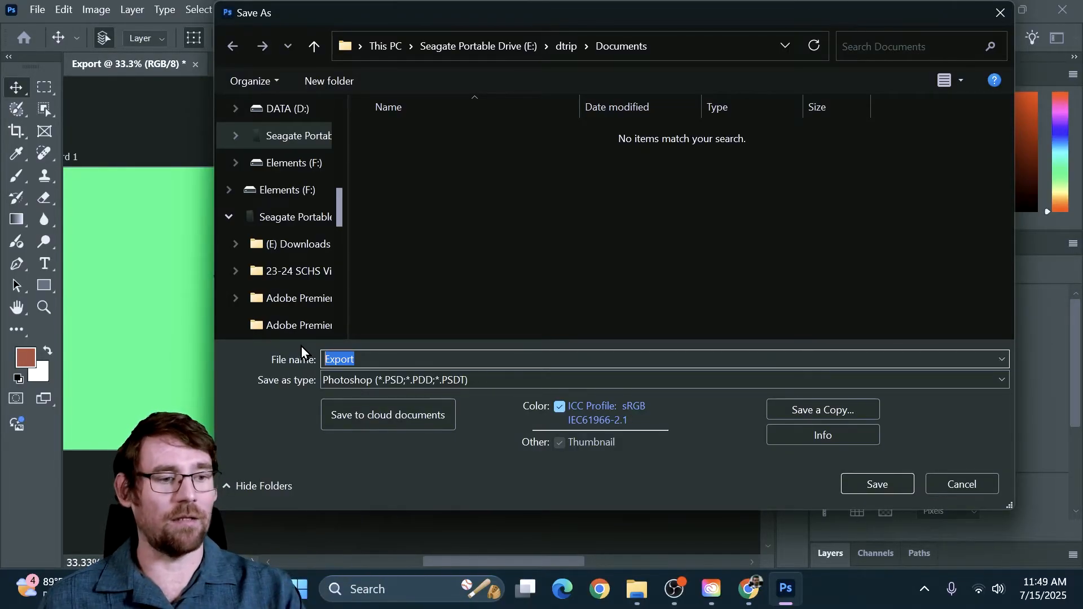
scroll(306, 208, "down", 1)
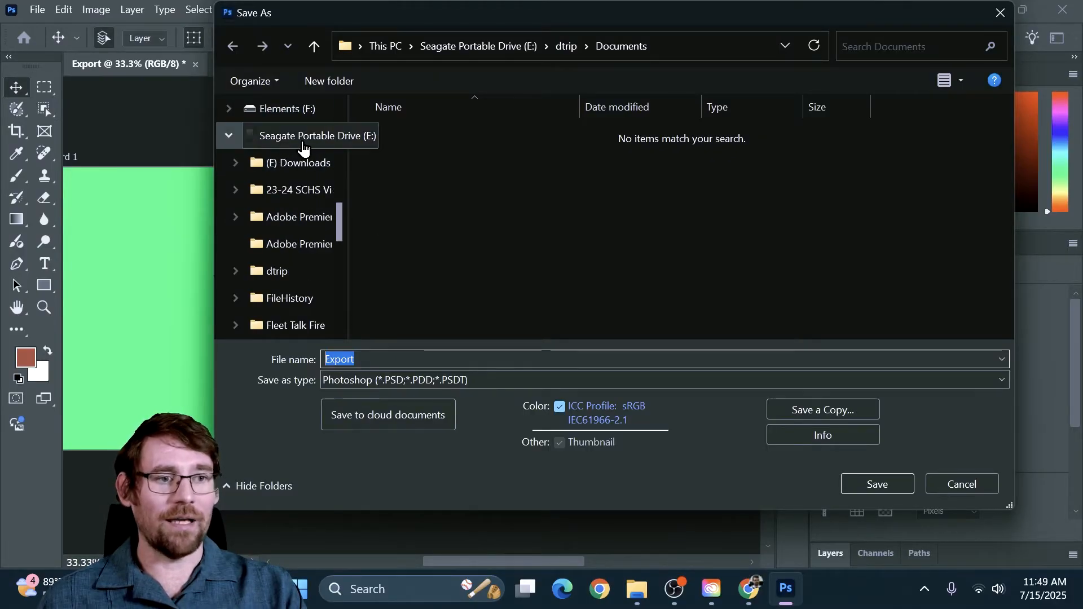
left_click(297, 162)
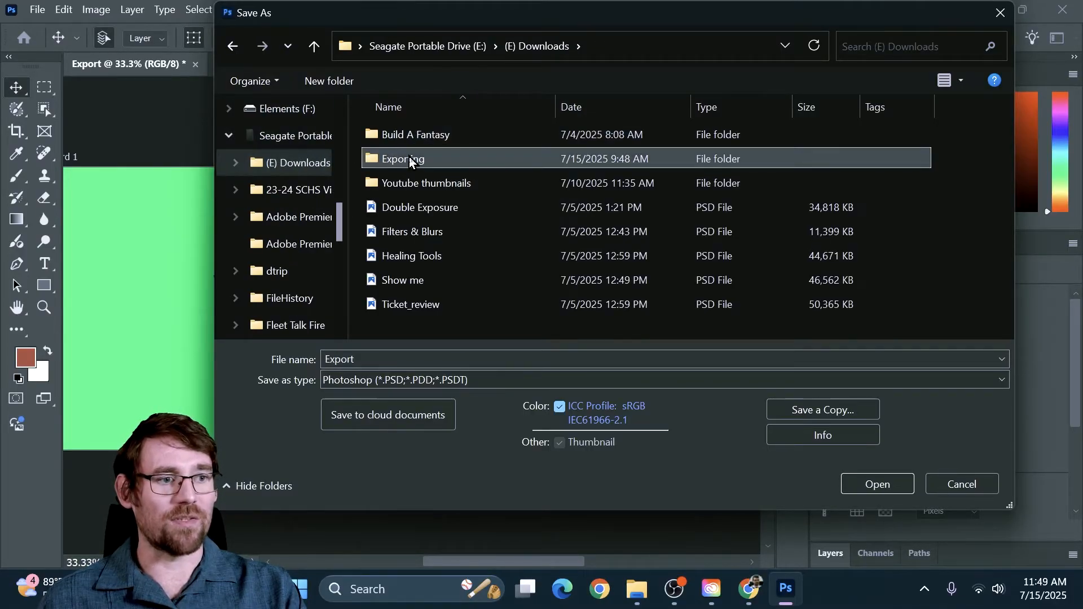
double_click(408, 157)
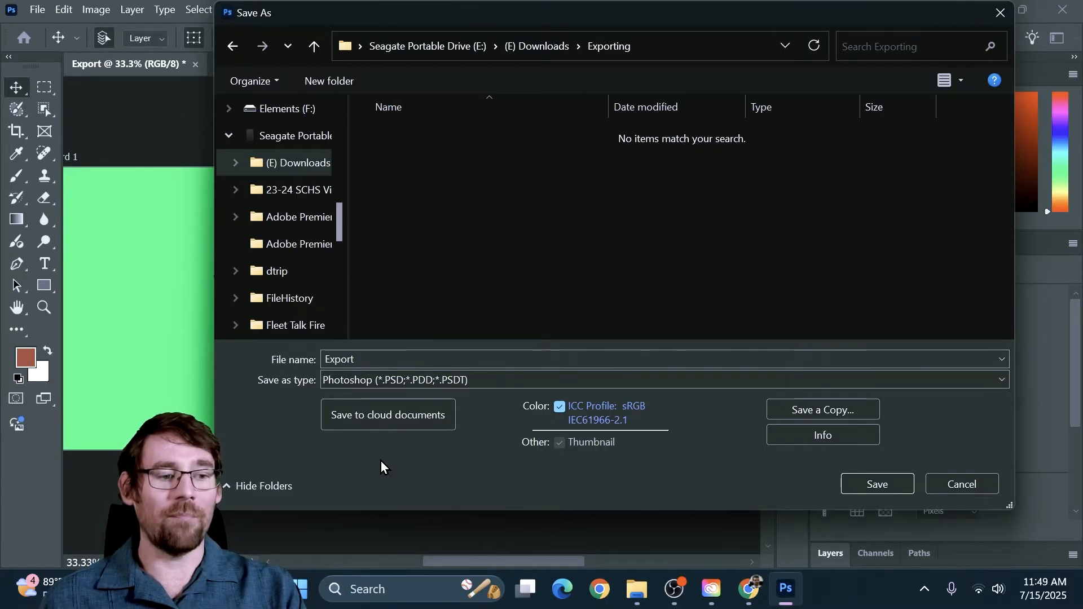
Step: View the cloud save option, return to saving on the computer, and save Export as a Photoshop file in the Exporting folder
left_click(391, 417)
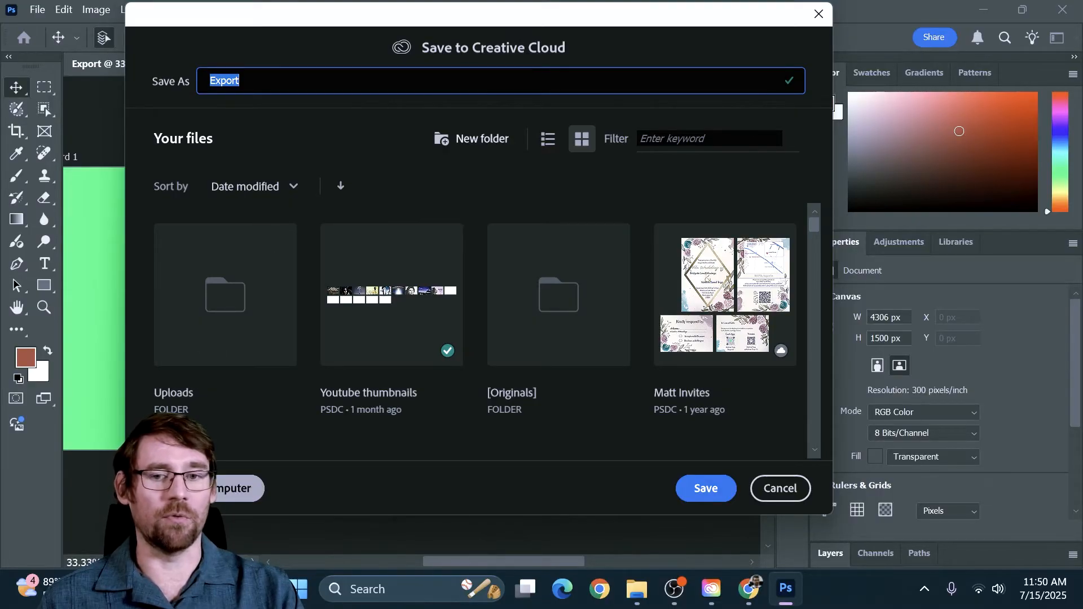
left_click(224, 488)
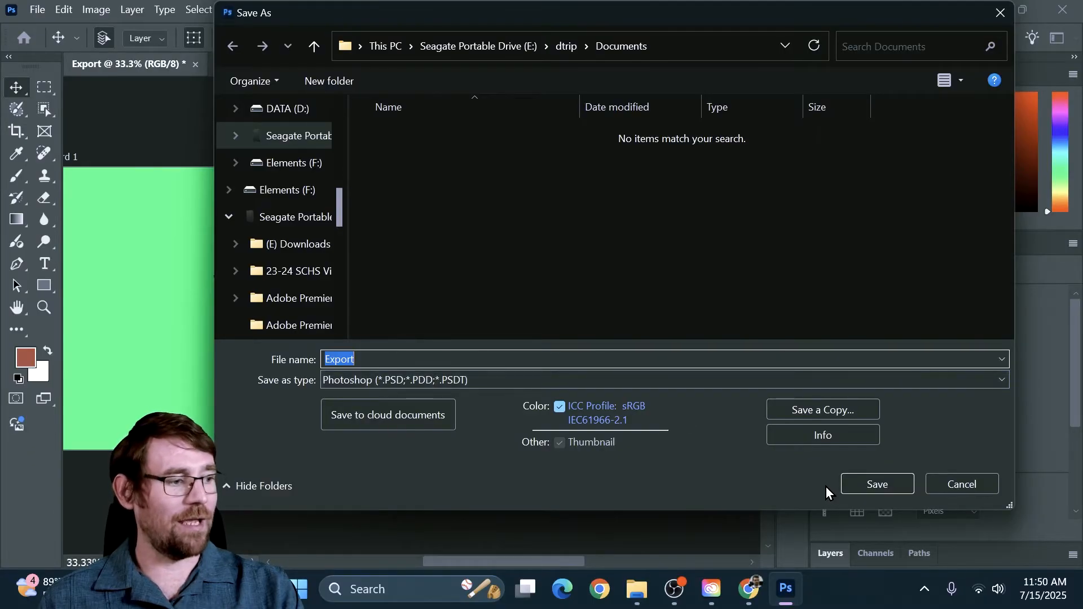
left_click(861, 478)
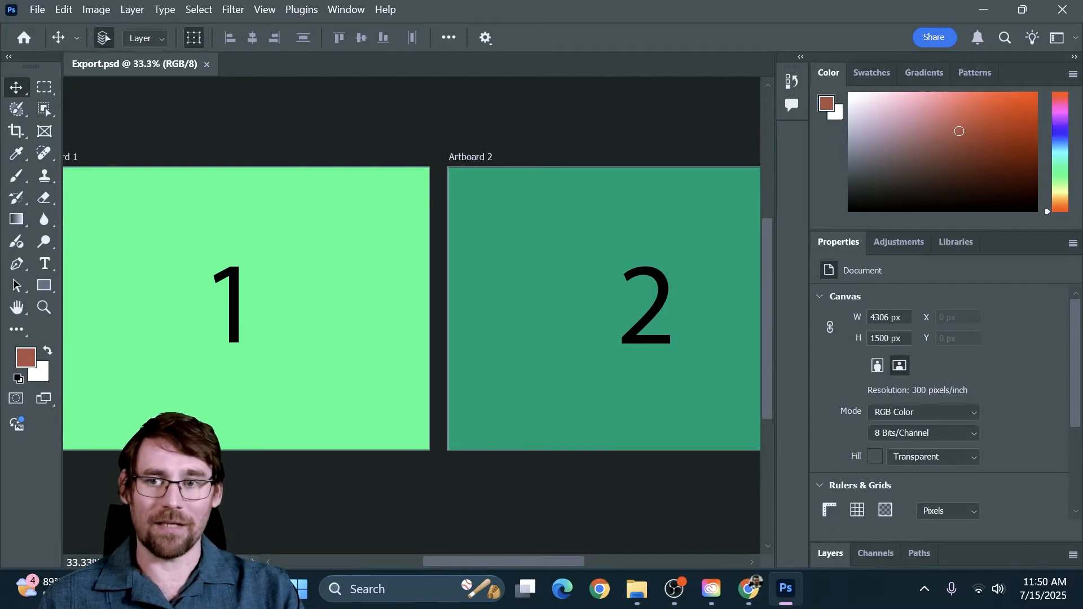
Step: Switch to File Explorer to check the Exporting folder for the saved Photoshop file, and return to Photoshop
key("alt+Tab")
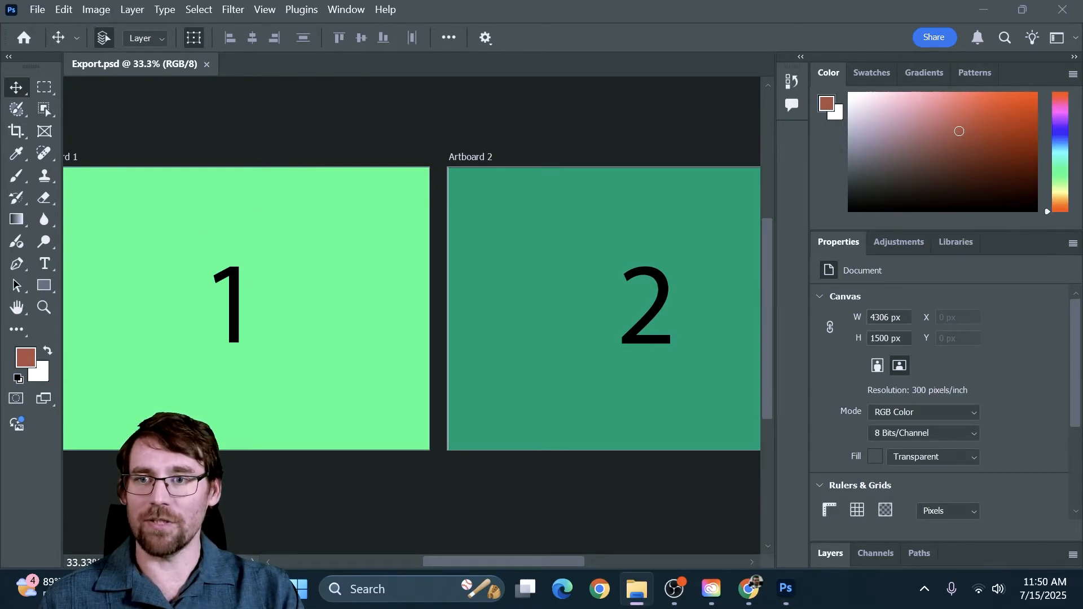
left_click_drag(1, 150, 720, 61)
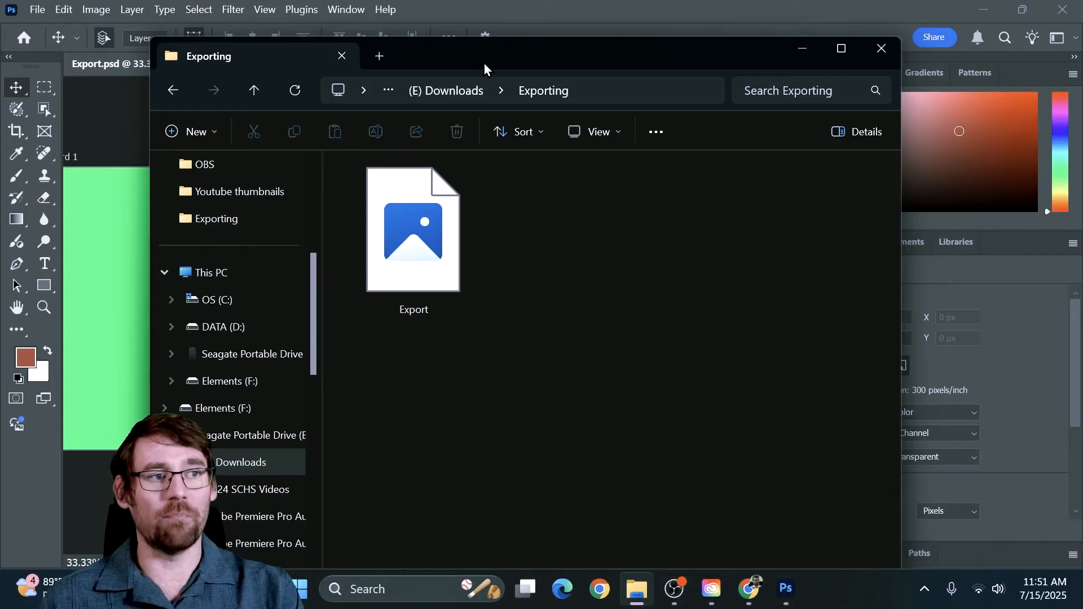
left_click_drag(484, 62, 232, 87)
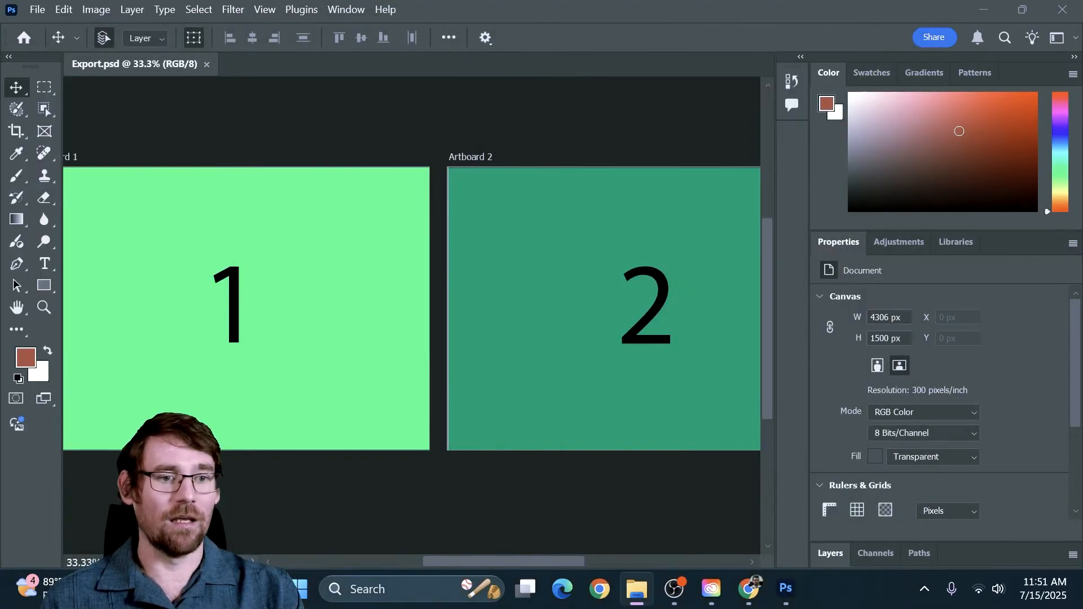
left_click(543, 17)
Step: Save the document as a Photoshop PDF named Export in the Exporting folder and proceed to the Adobe PDF settings
left_click(36, 8)
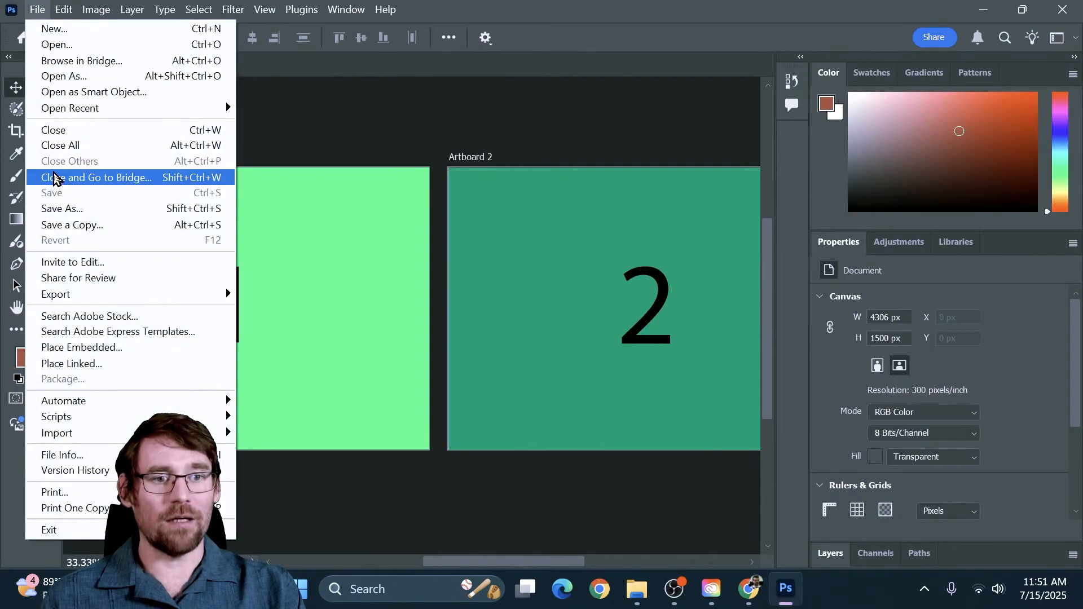
left_click(67, 210)
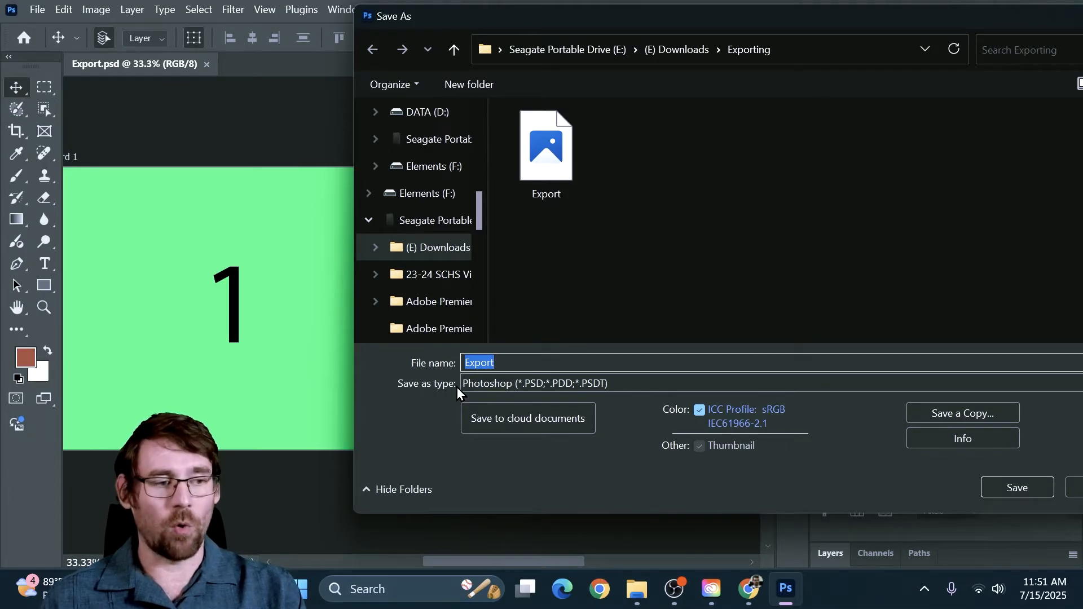
left_click(494, 384)
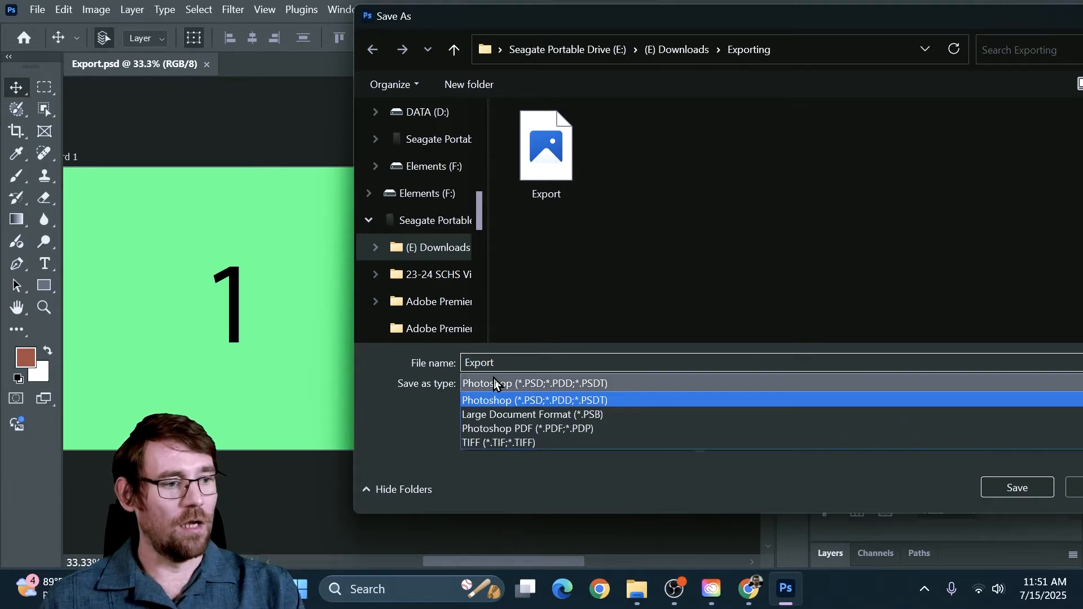
left_click(493, 432)
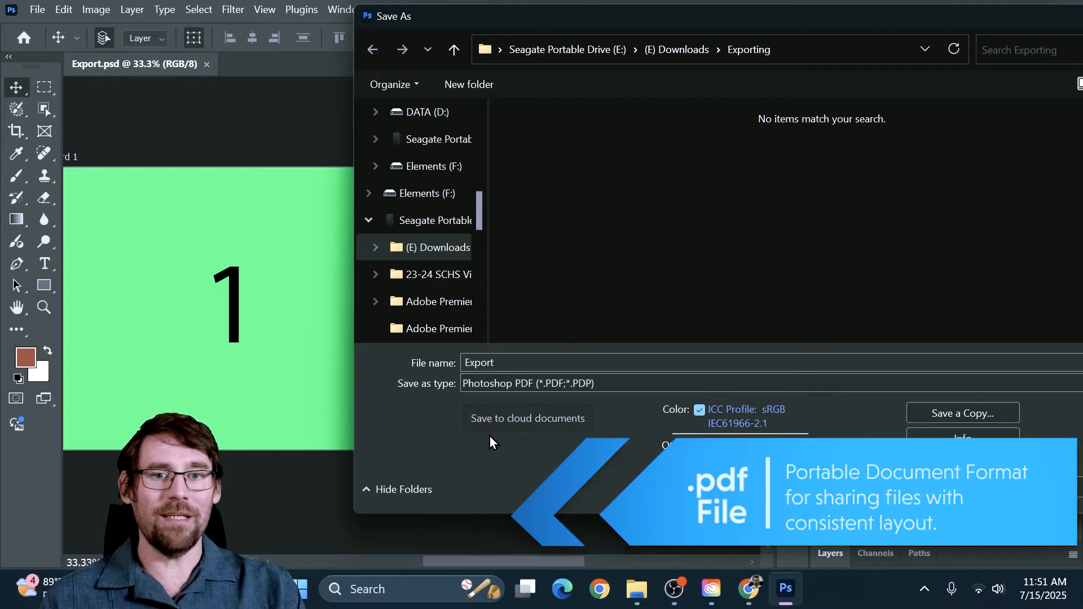
left_click_drag(759, 22, 730, 23)
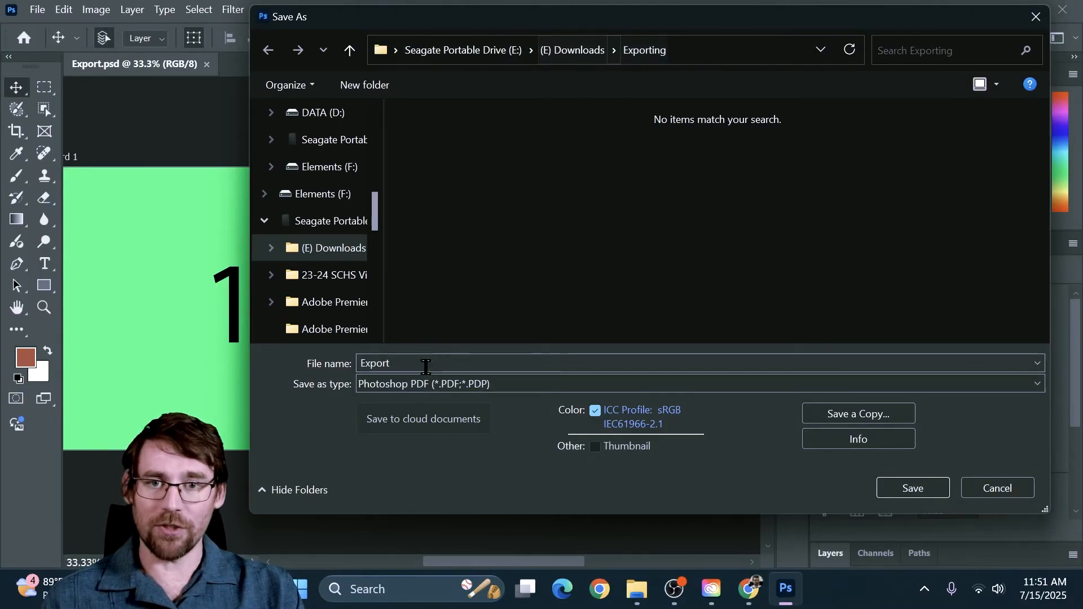
left_click(912, 486)
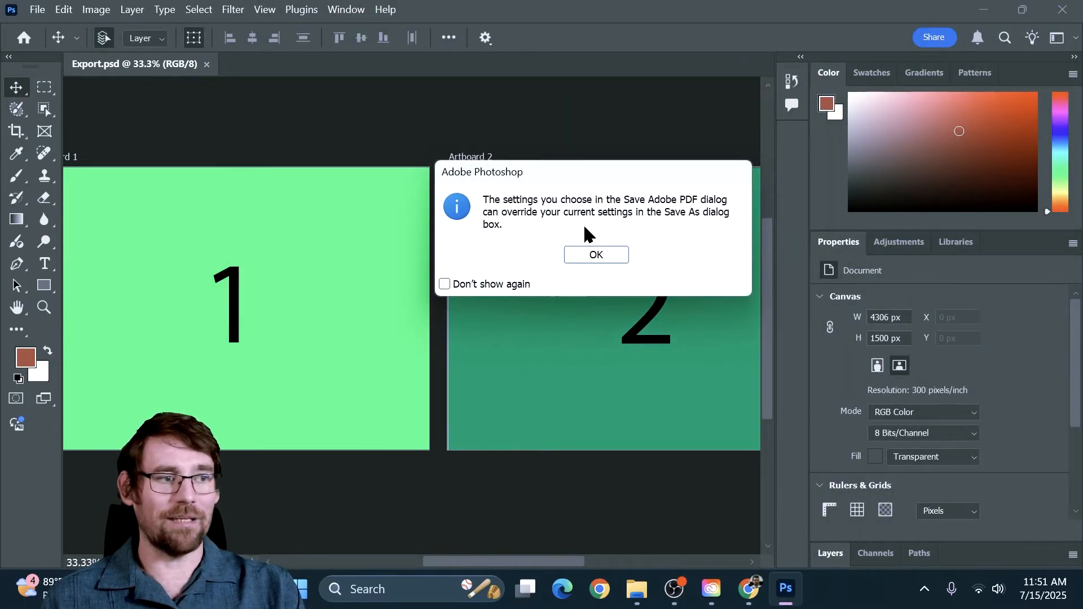
left_click(585, 255)
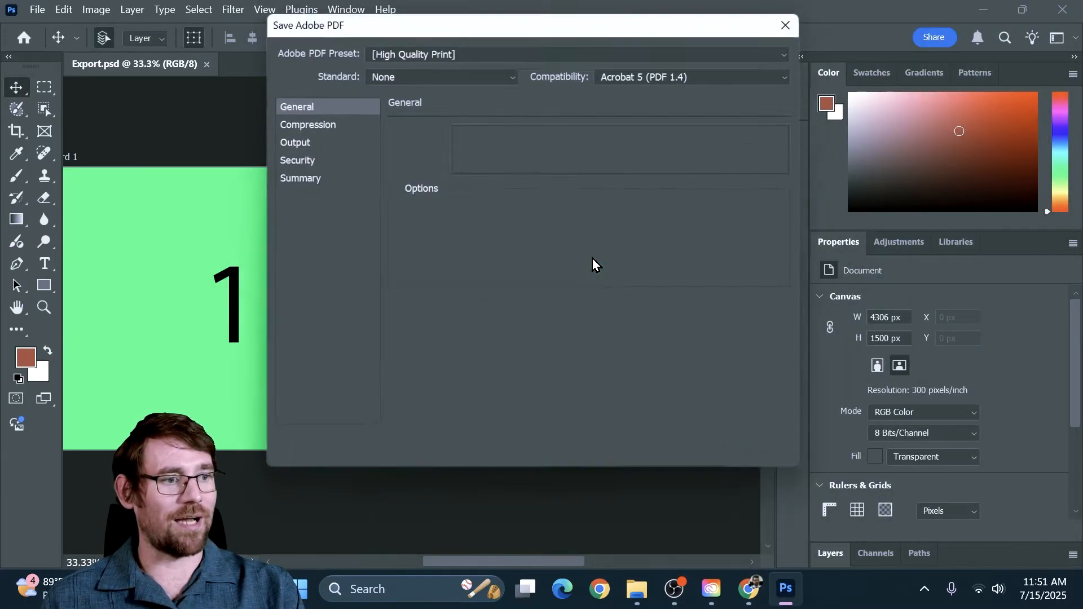
Step: Review the PDF settings categories and save the PDF with the High Quality Print preset, preserving Photoshop editing capabilities
left_click_drag(432, 26, 460, 108)
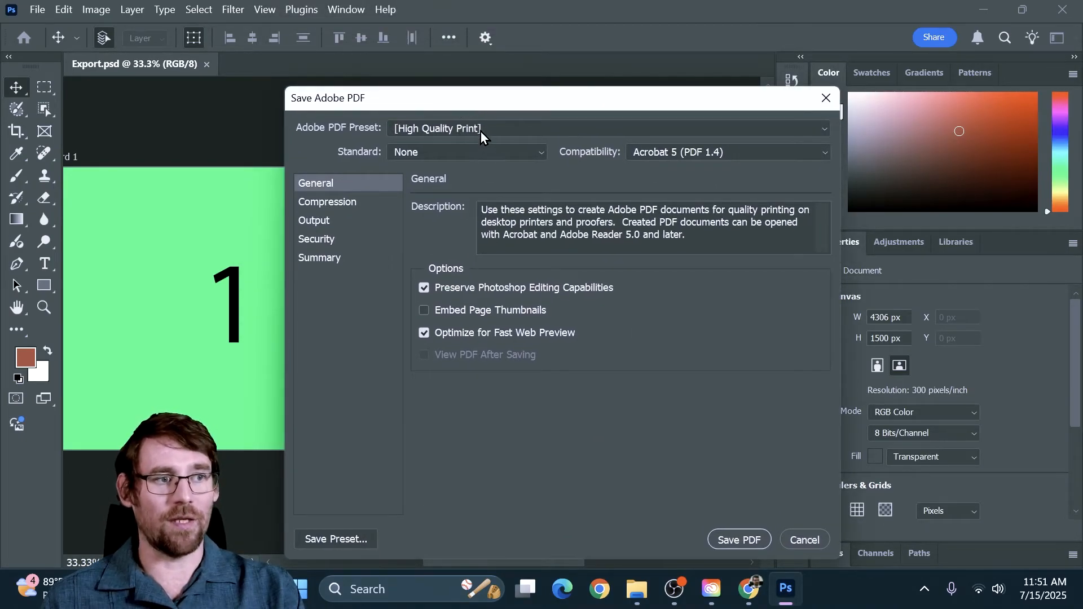
left_click(481, 131)
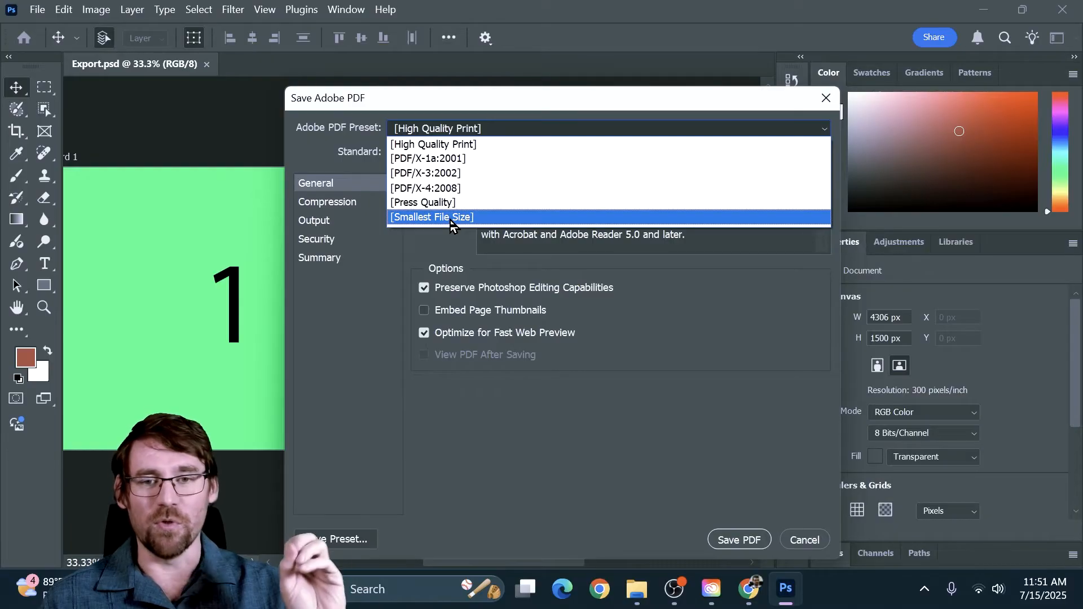
left_click(451, 135)
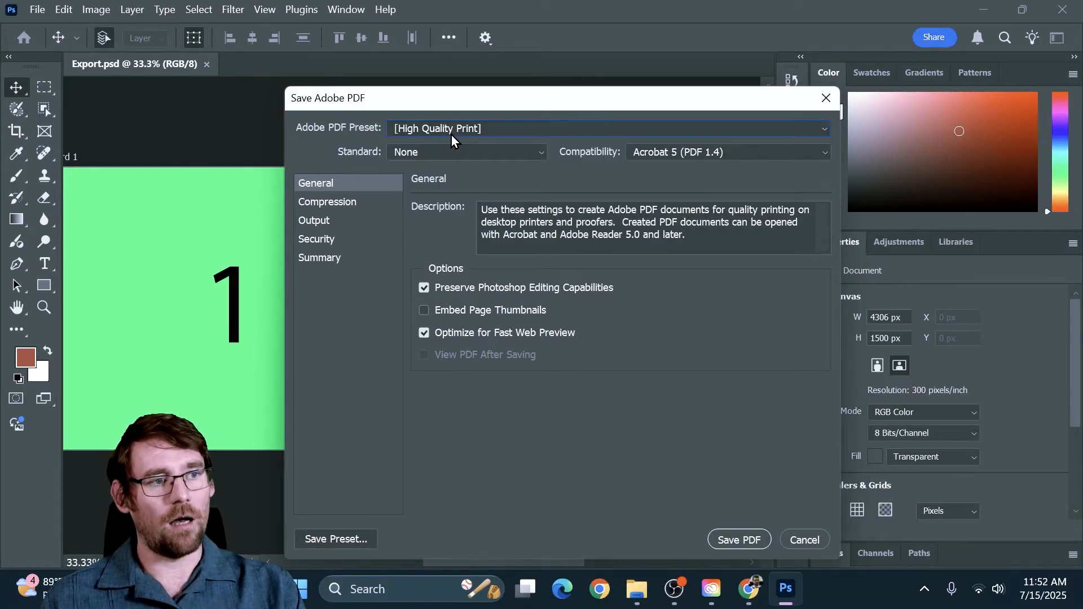
left_click(325, 221)
left_click(333, 202)
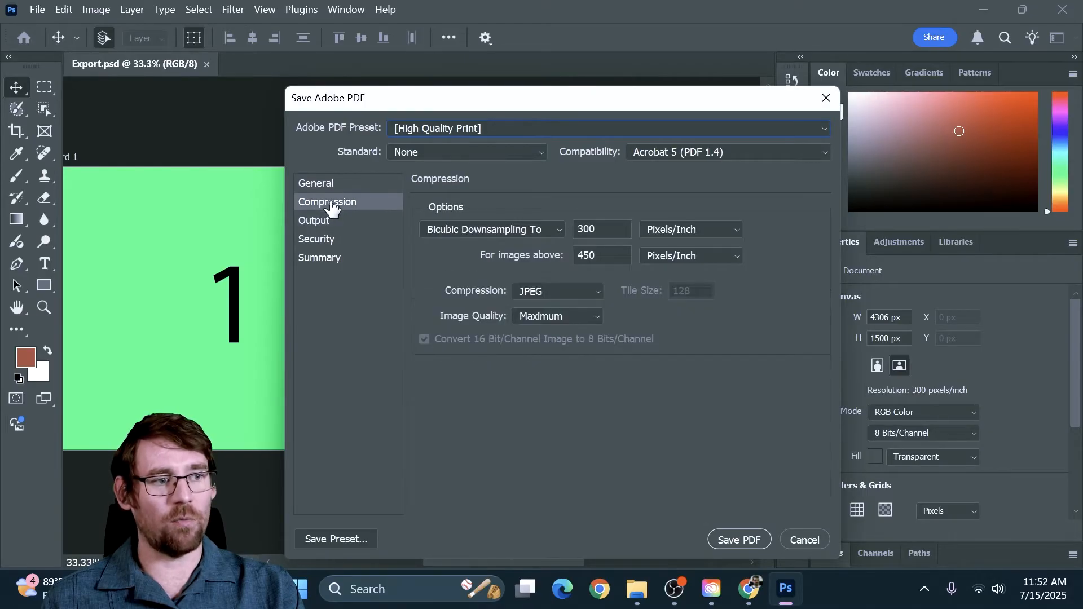
left_click(329, 241)
left_click(319, 258)
left_click(329, 239)
left_click(329, 203)
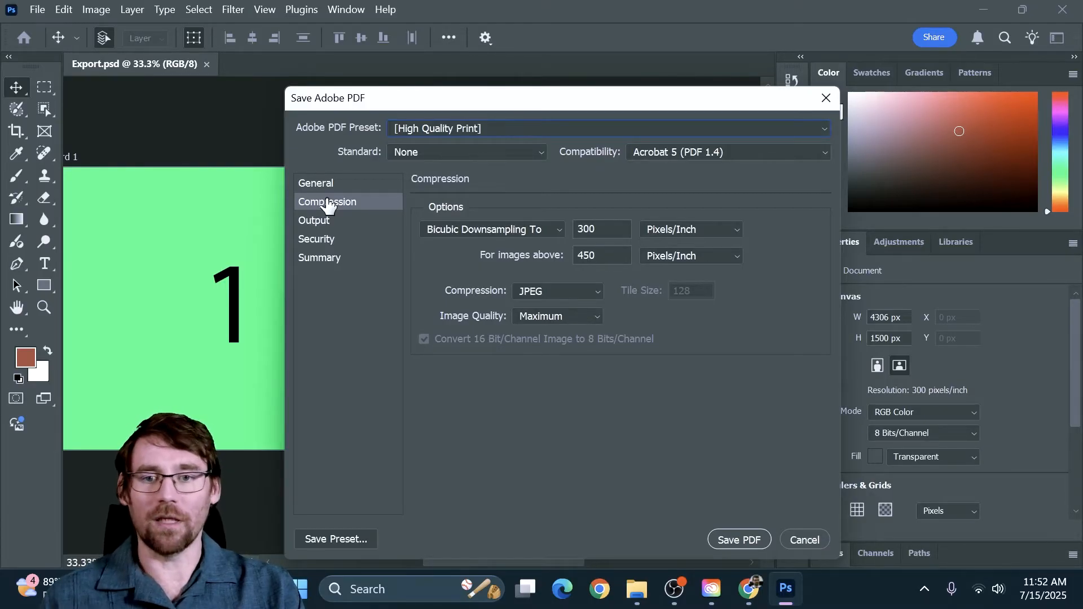
left_click(330, 184)
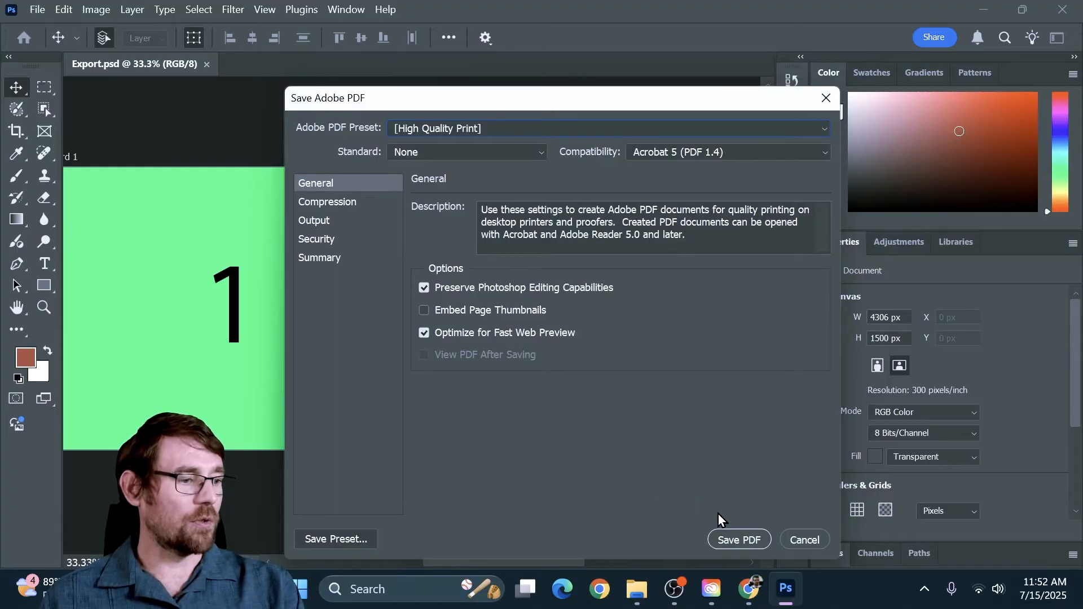
left_click(732, 542)
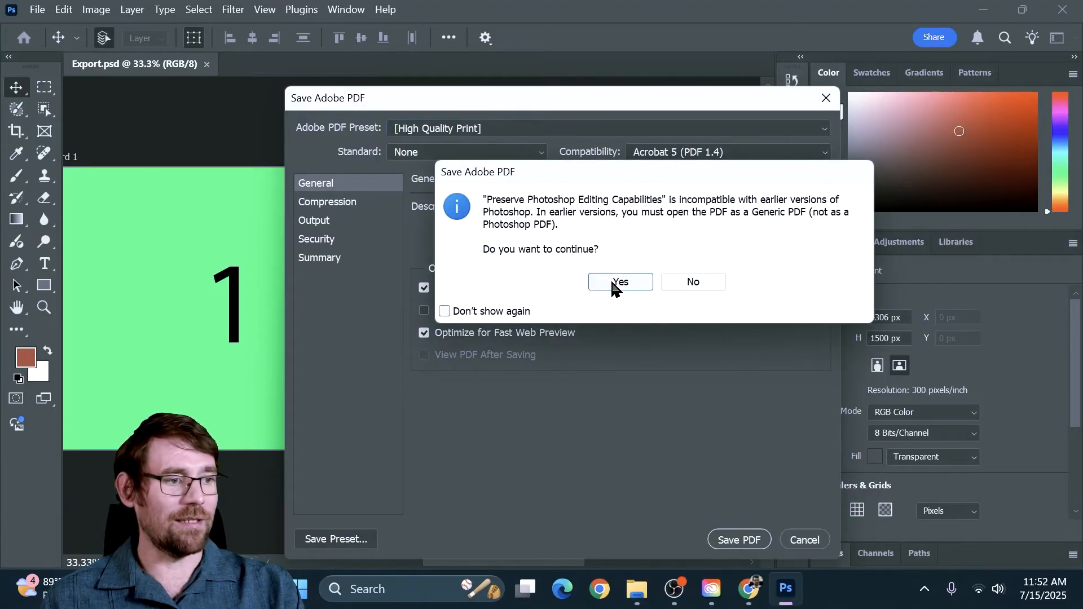
left_click(614, 284)
Step: Switch to File Explorer to check the Exporting folder for the Export PDF, and return to Photoshop
left_click(636, 589)
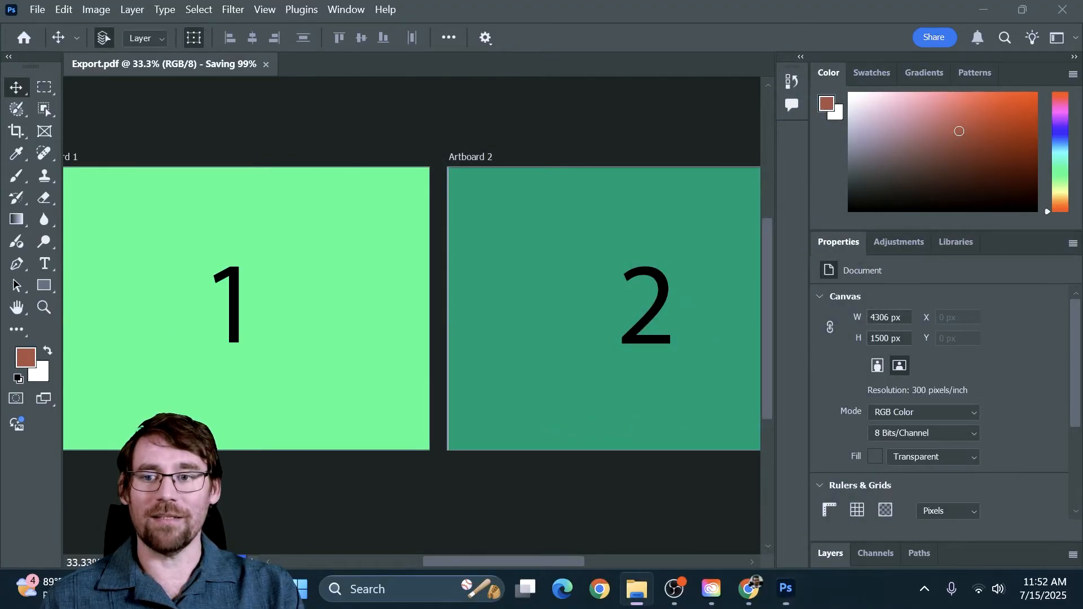
left_click_drag(572, 161, 623, 43)
left_click(353, 234)
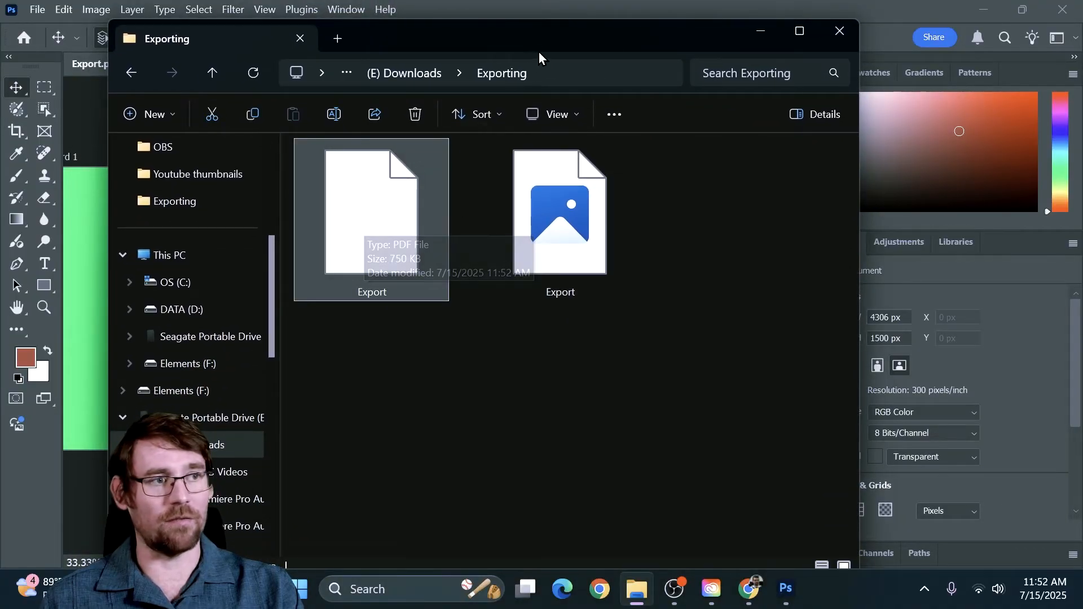
left_click_drag(541, 34, 1, 242)
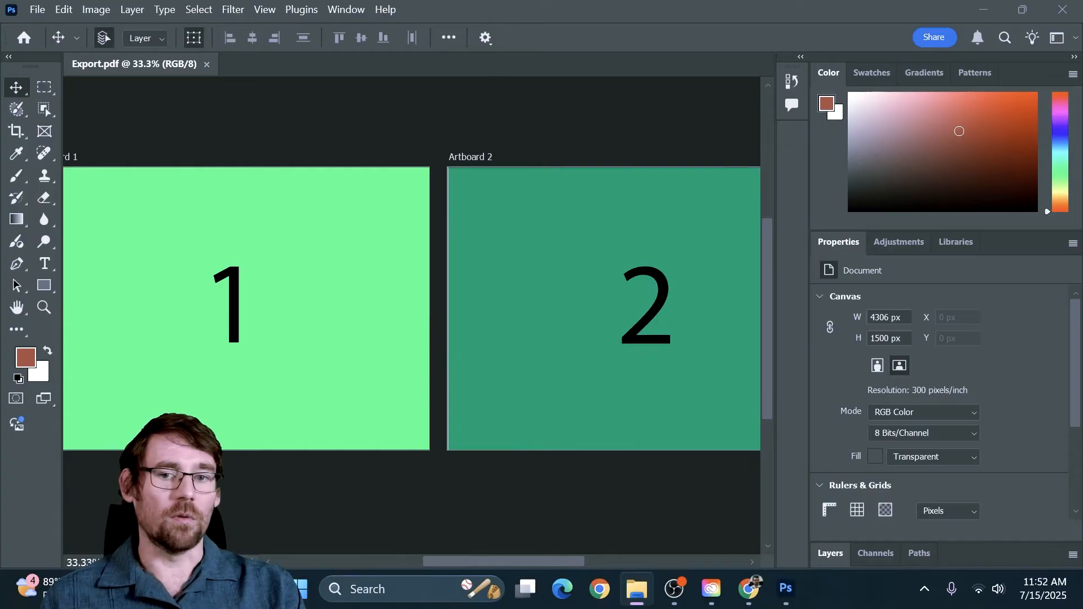
left_click(495, 15)
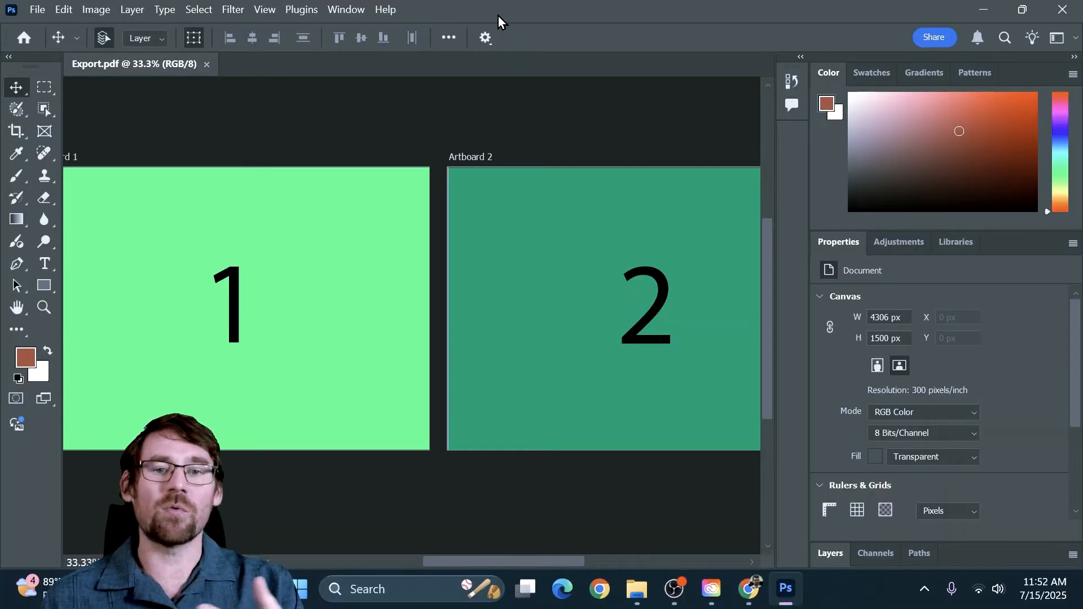
Step: Quick-export the artboards as PNG files into the Exporting folder
left_click(37, 10)
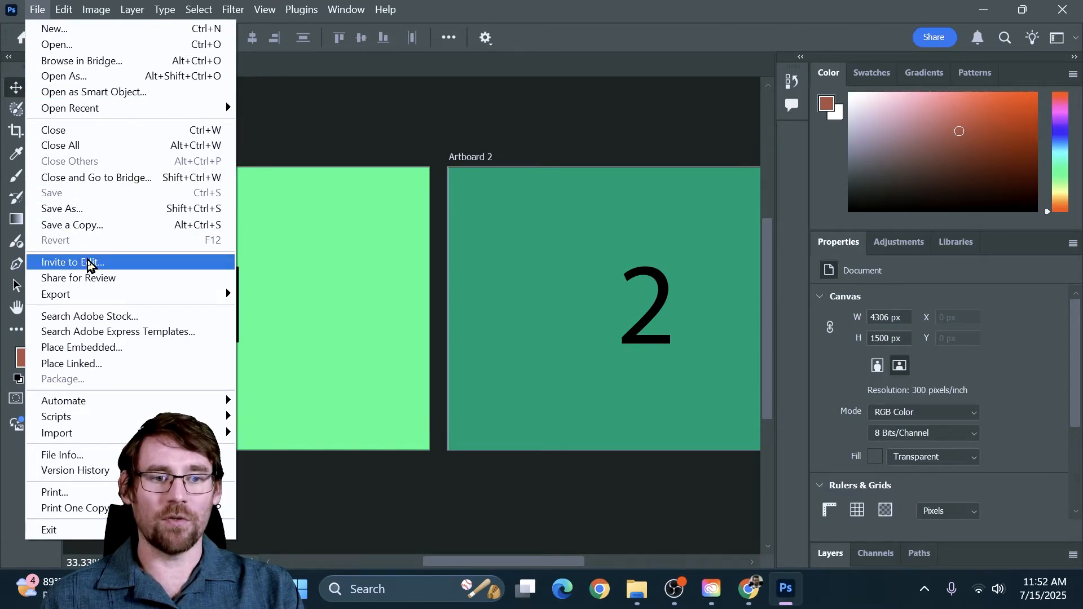
mouse_move(90, 299)
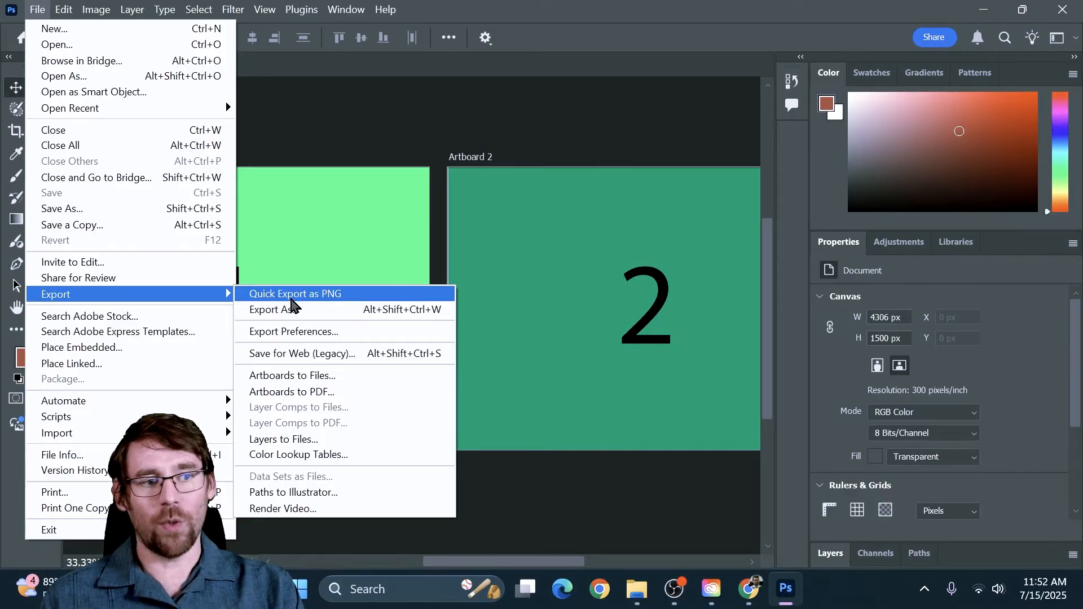
left_click(283, 295)
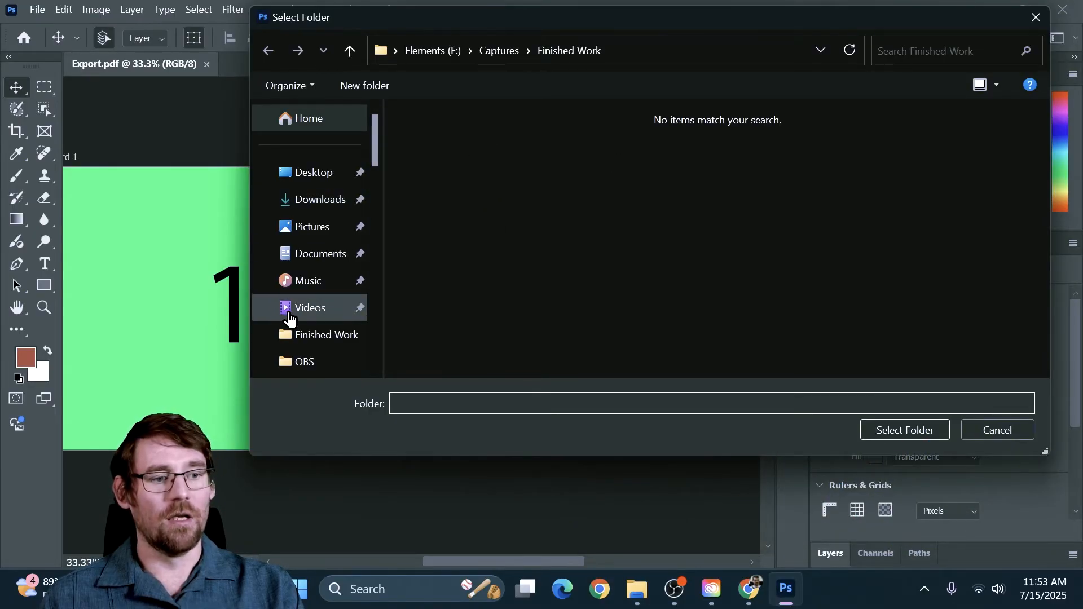
scroll(316, 283, "down", 1)
scroll(316, 283, "down", 3)
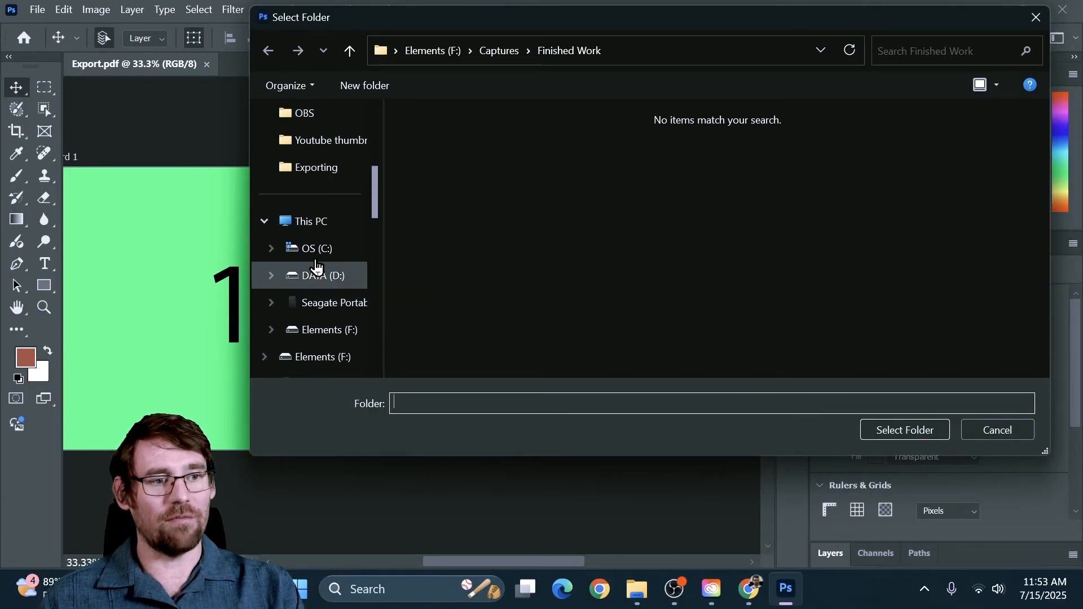
left_click(325, 168)
left_click(906, 430)
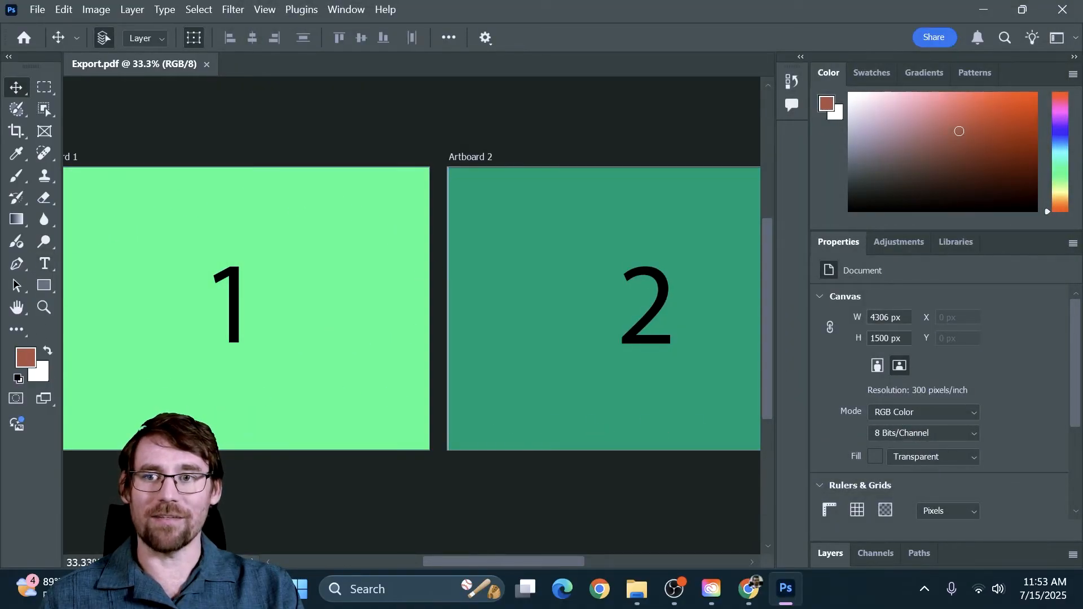
Step: Switch to File Explorer to check the Exporting folder for the two artboard PNG files, and return to Photoshop
left_click_drag(0, 194, 742, 143)
left_click(592, 347)
left_click(422, 347)
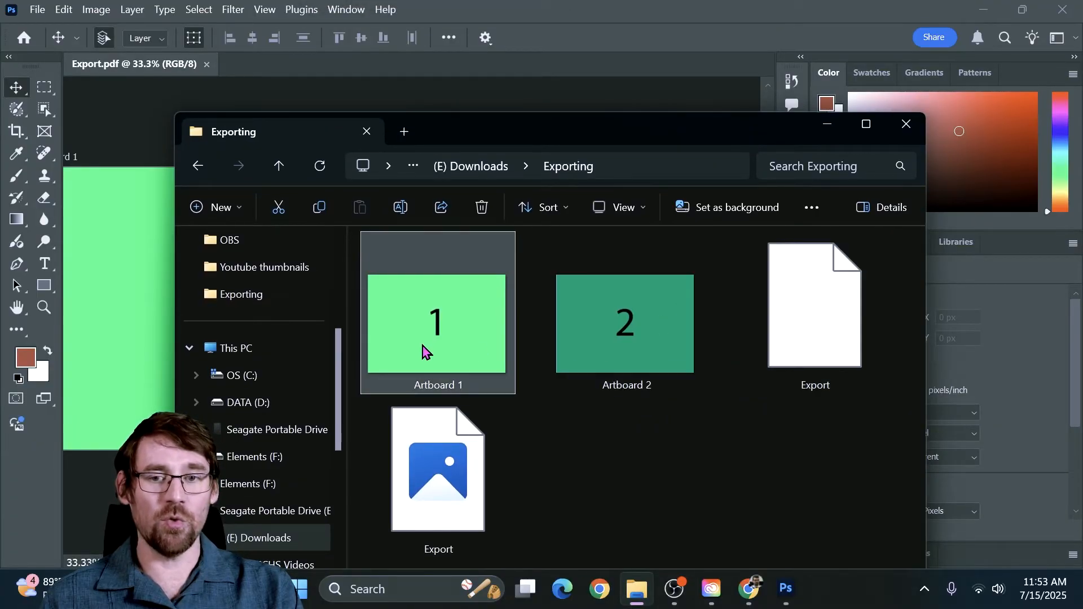
left_click(614, 336)
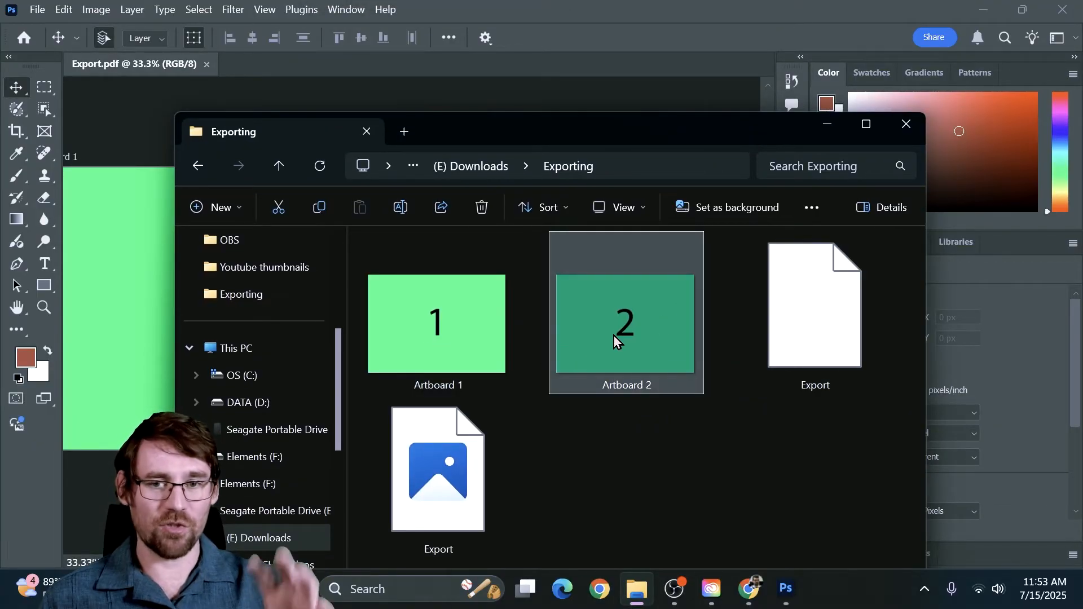
left_click(395, 335)
left_click(642, 341)
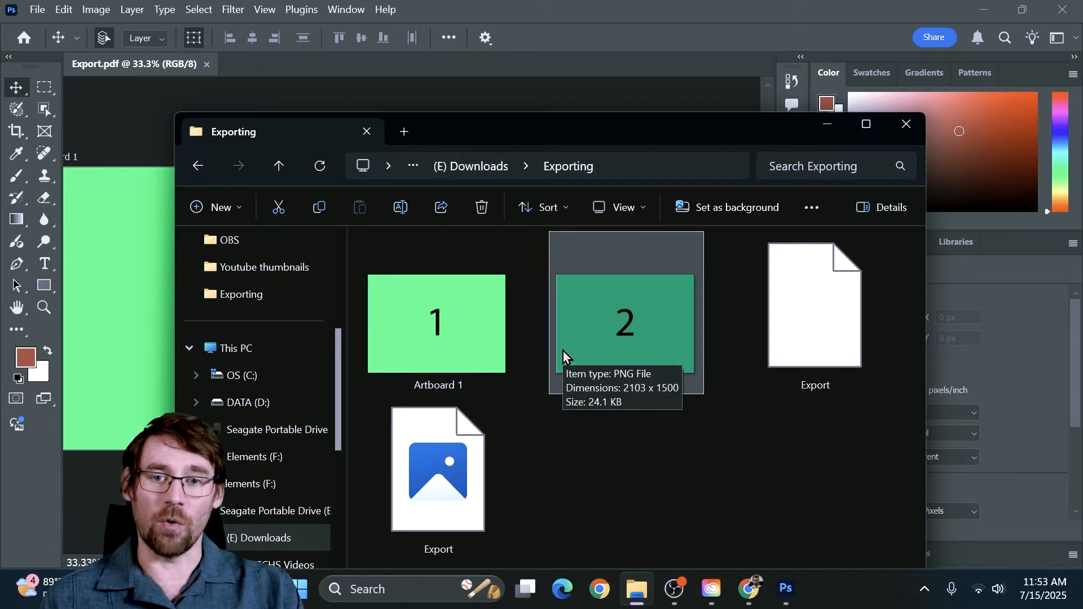
left_click_drag(664, 121, 0, 166)
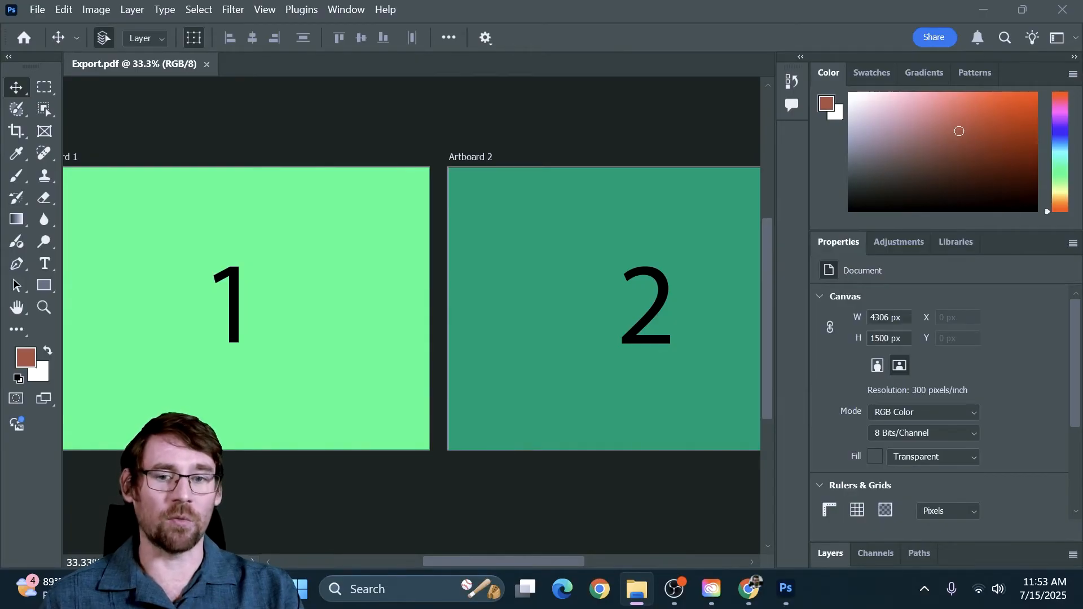
left_click(38, 10)
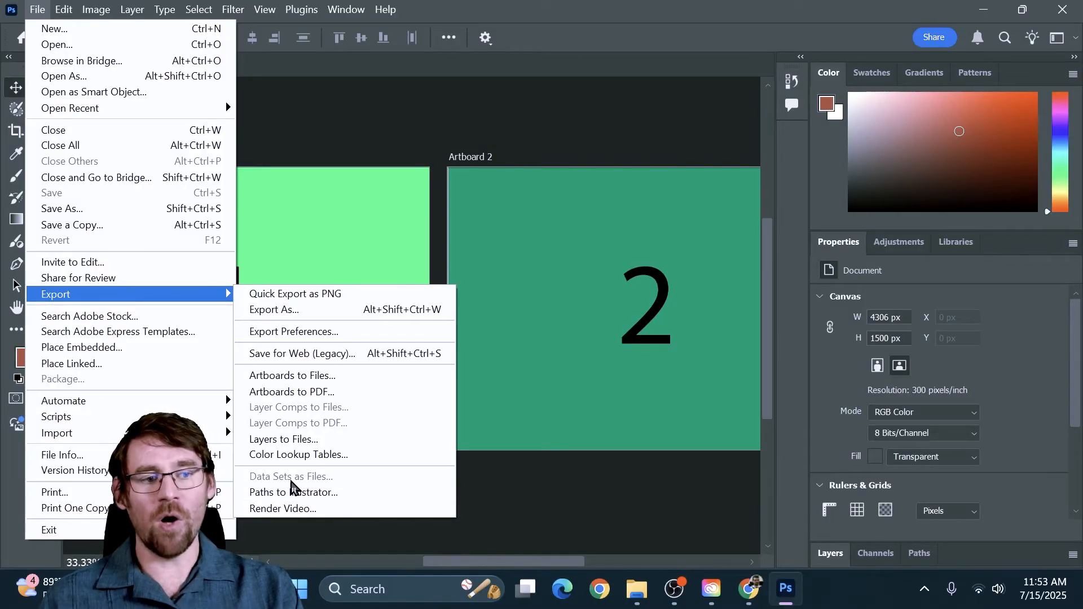
left_click(282, 310)
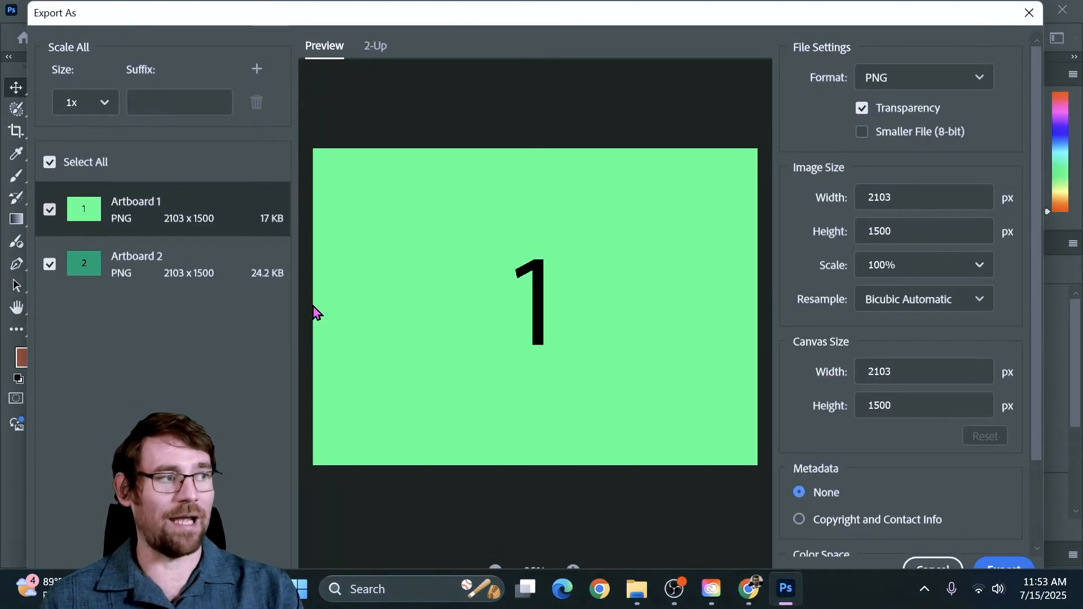
left_click_drag(451, 19, 430, 25)
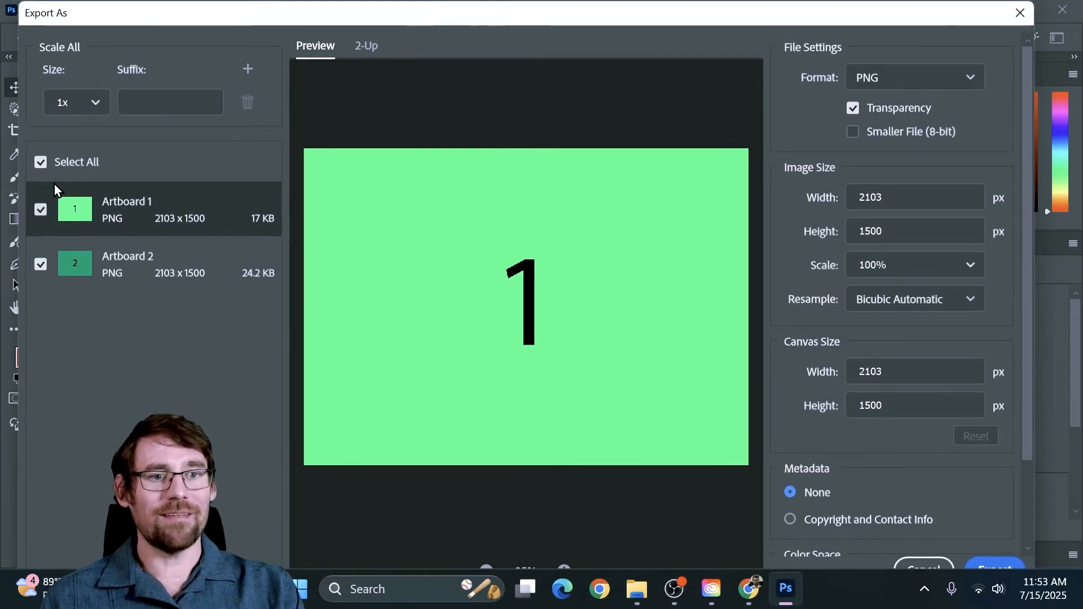
left_click(39, 164)
left_click(39, 164)
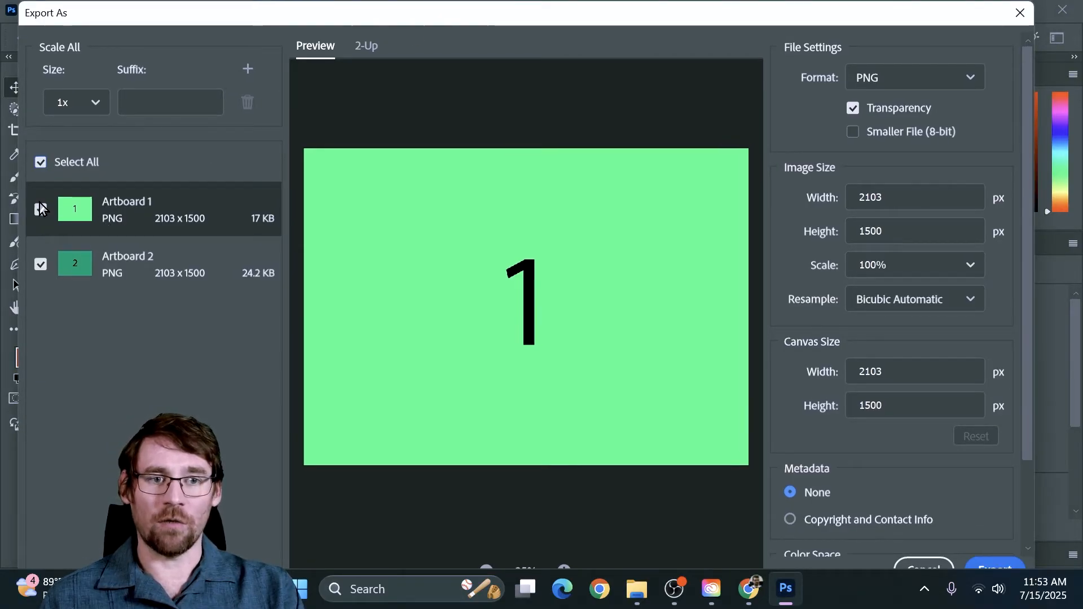
left_click(40, 209)
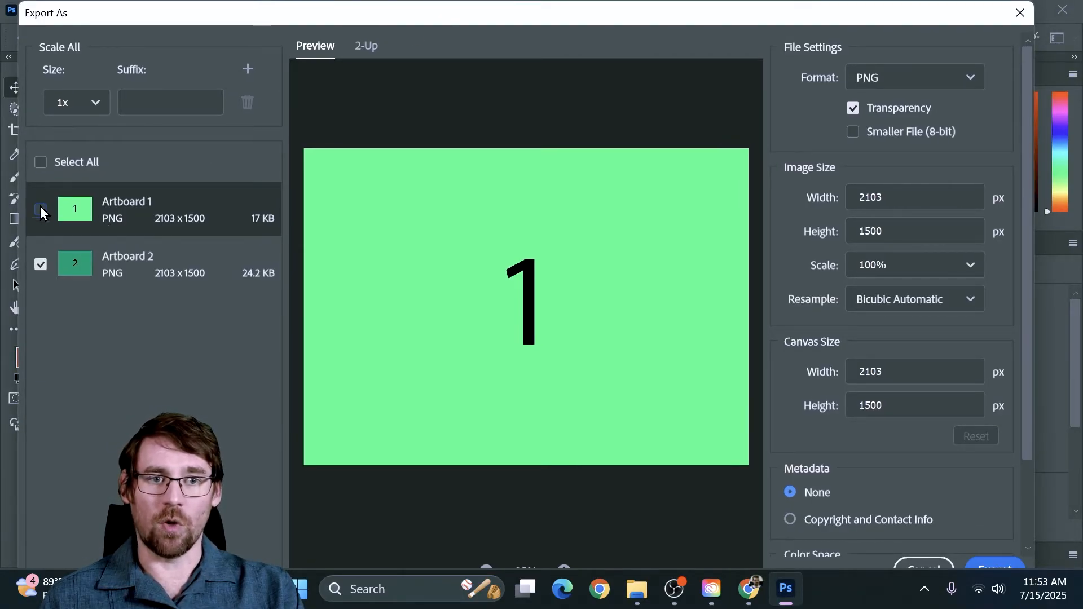
left_click(137, 260)
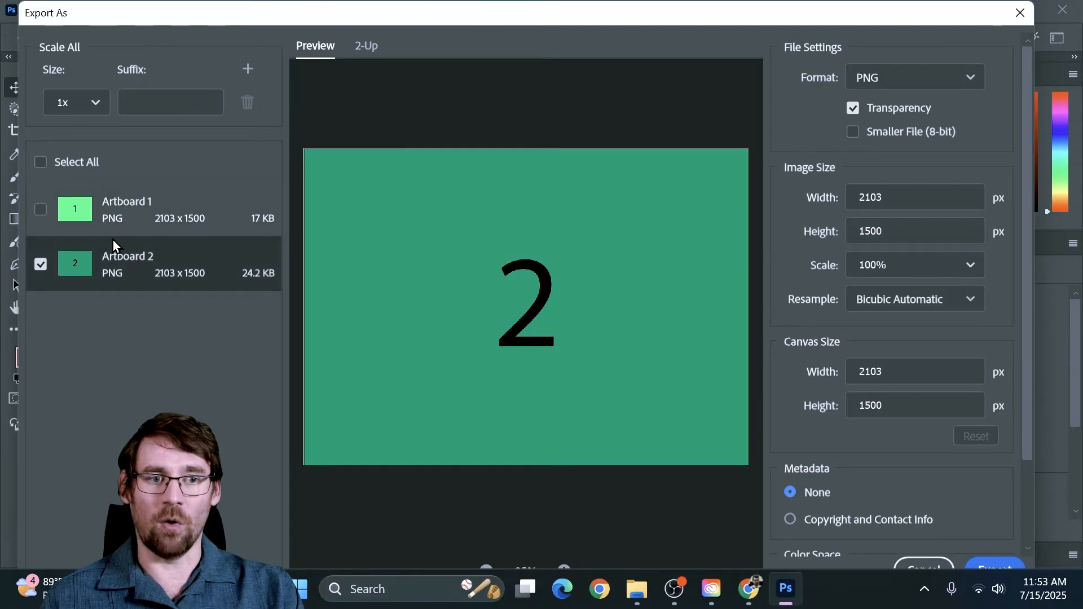
left_click(40, 210)
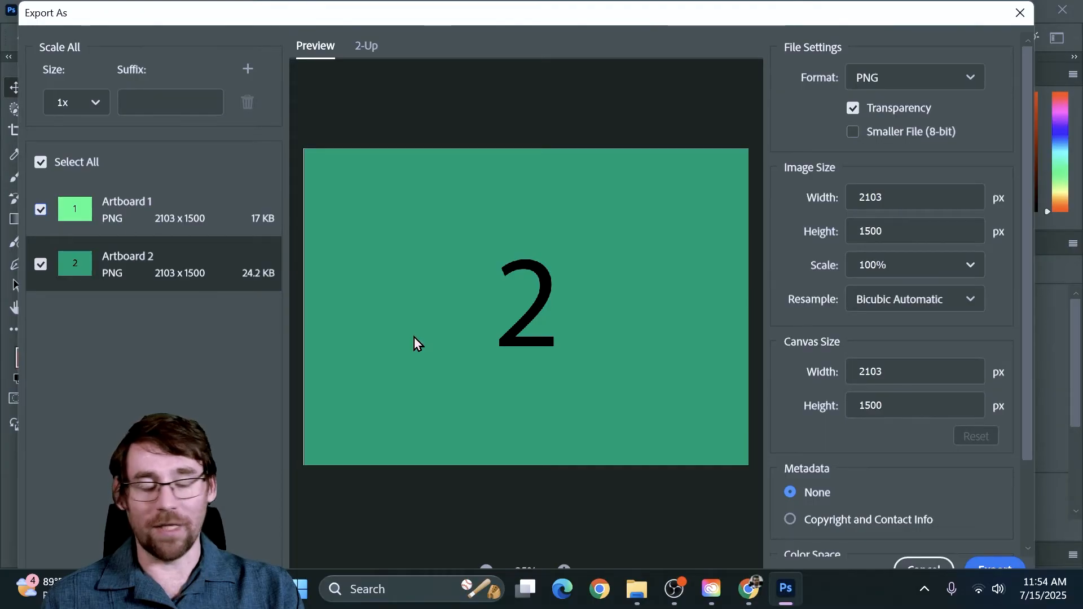
left_click(922, 566)
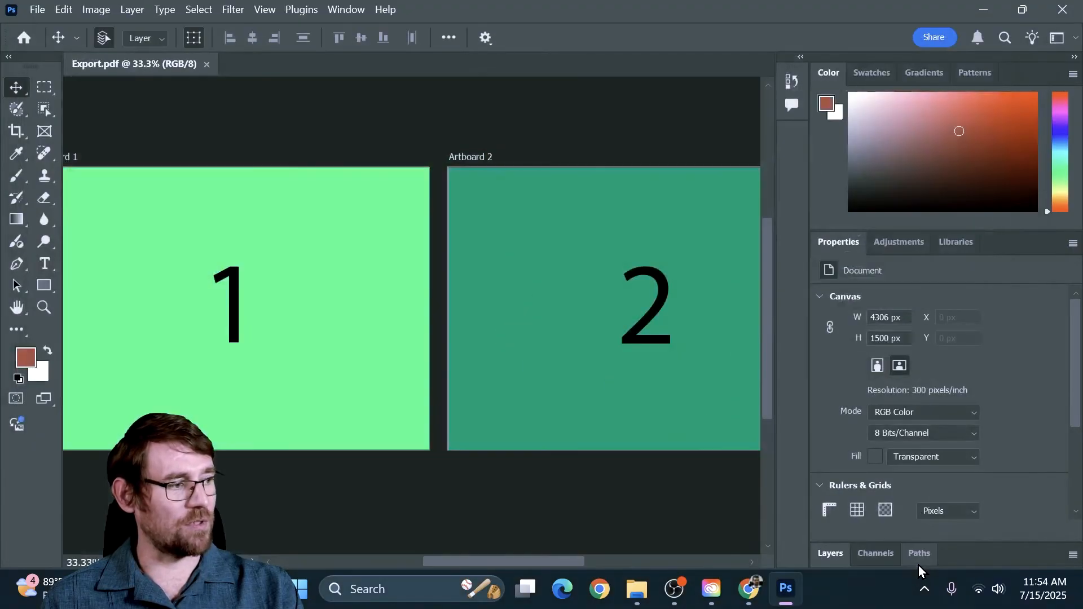
Step: Collapse the color and document property controls and expand the layer list
double_click(823, 79)
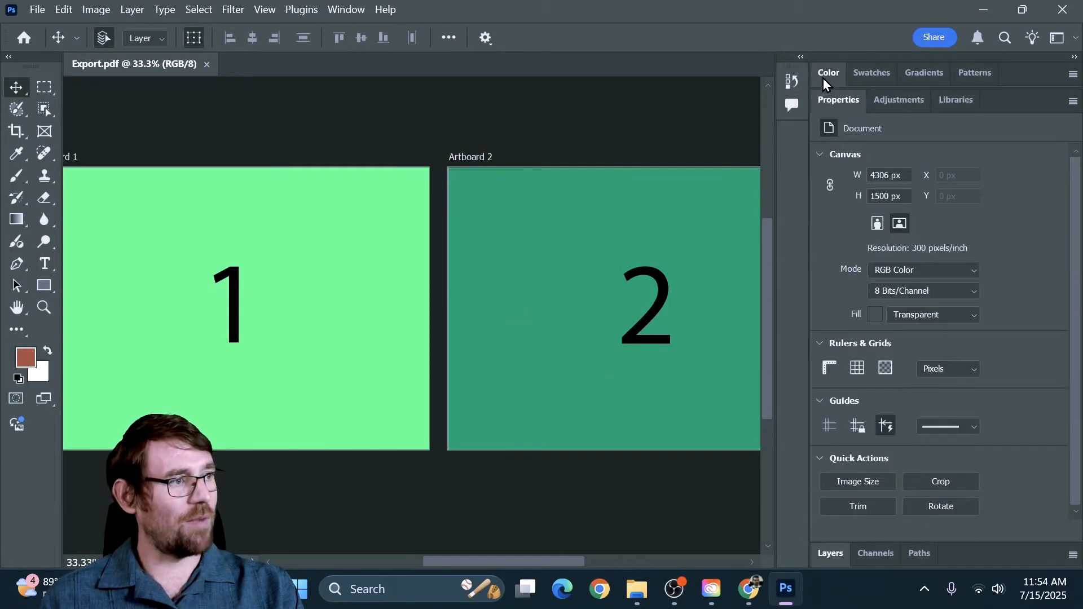
double_click(829, 106)
left_click(831, 128)
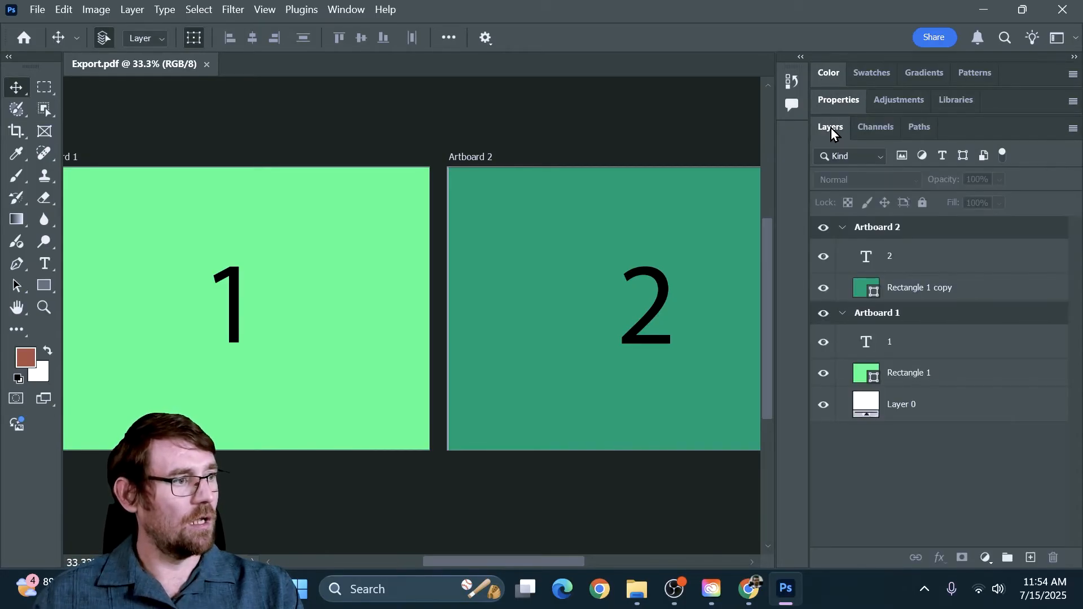
Step: Rename Artboard 1 to "Anything else" in the layer list
left_click(930, 341)
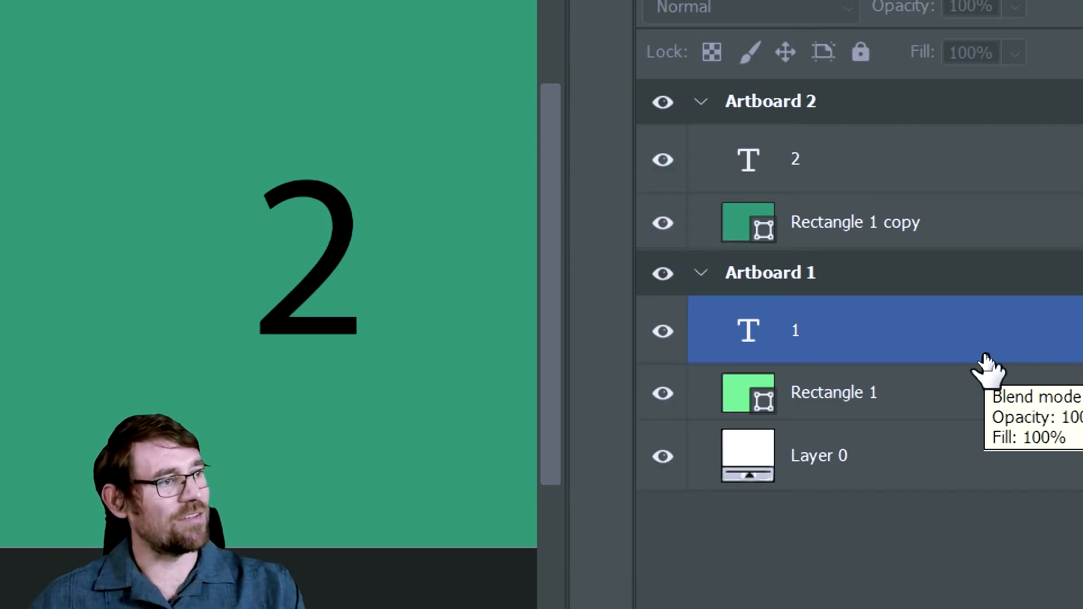
left_click(874, 164)
left_click(744, 110)
left_click(761, 223)
left_click(786, 325)
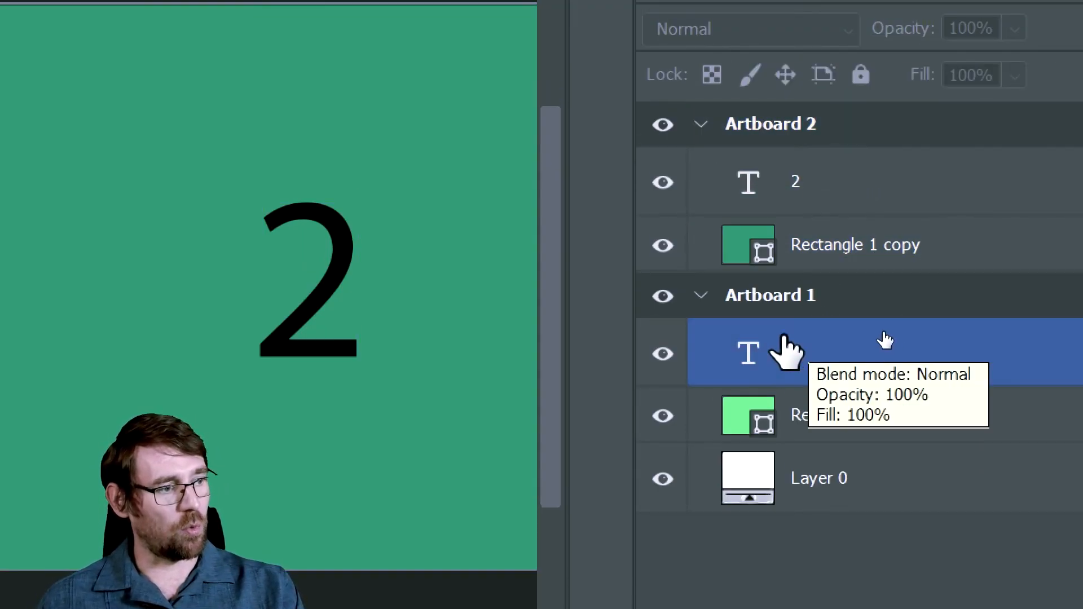
left_click(762, 304)
double_click(761, 305)
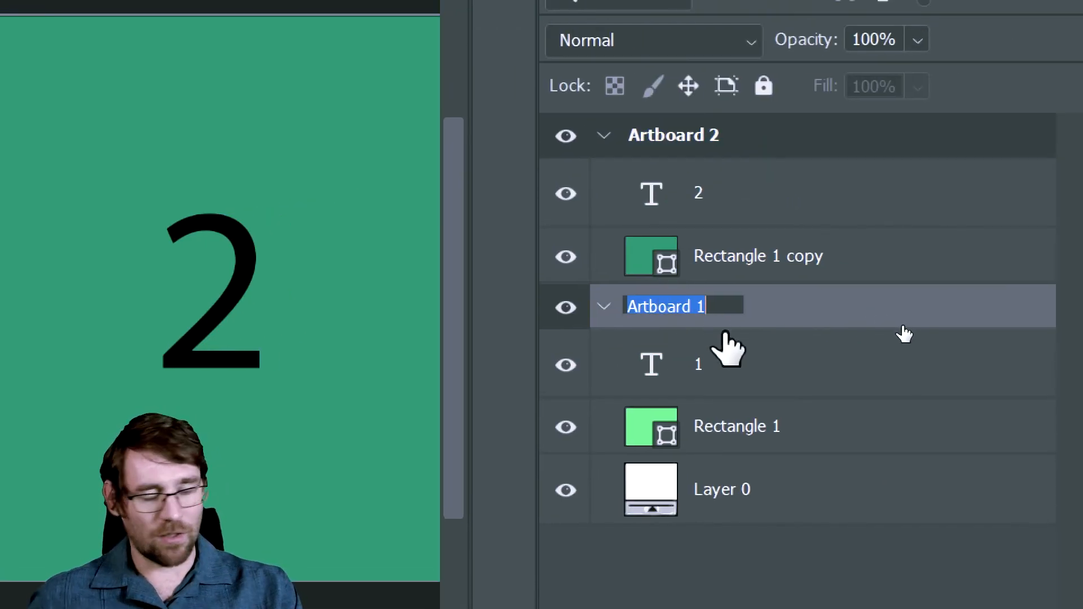
type("Anyt")
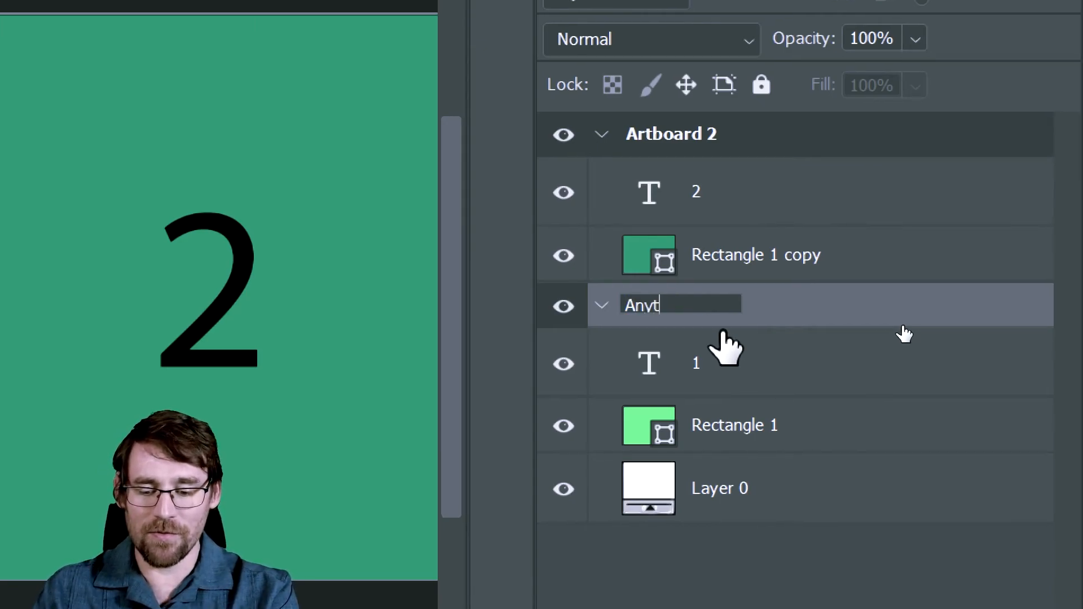
type("hing else")
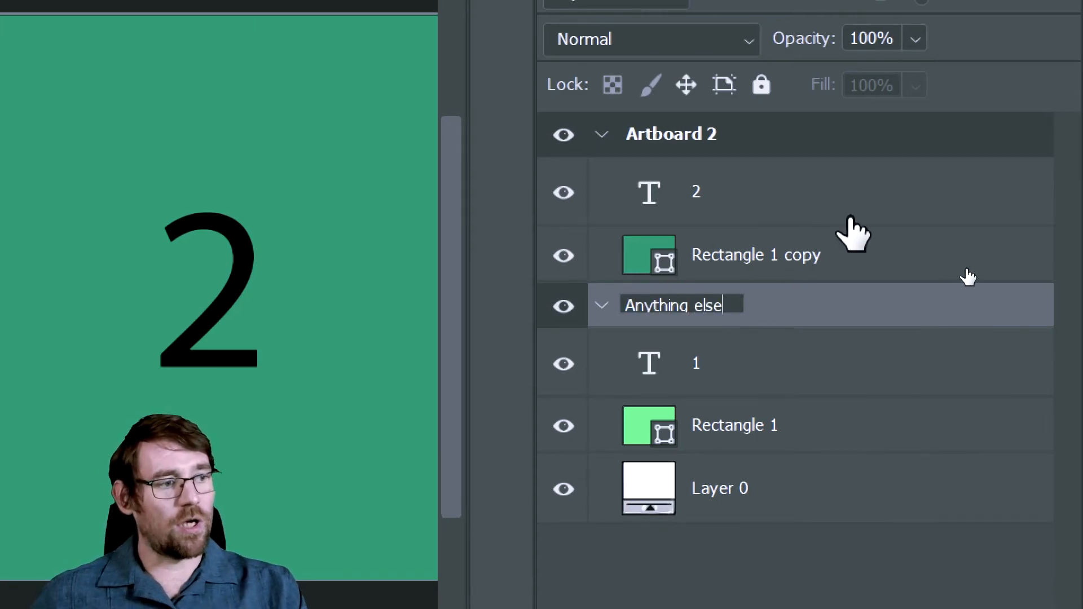
key("Return")
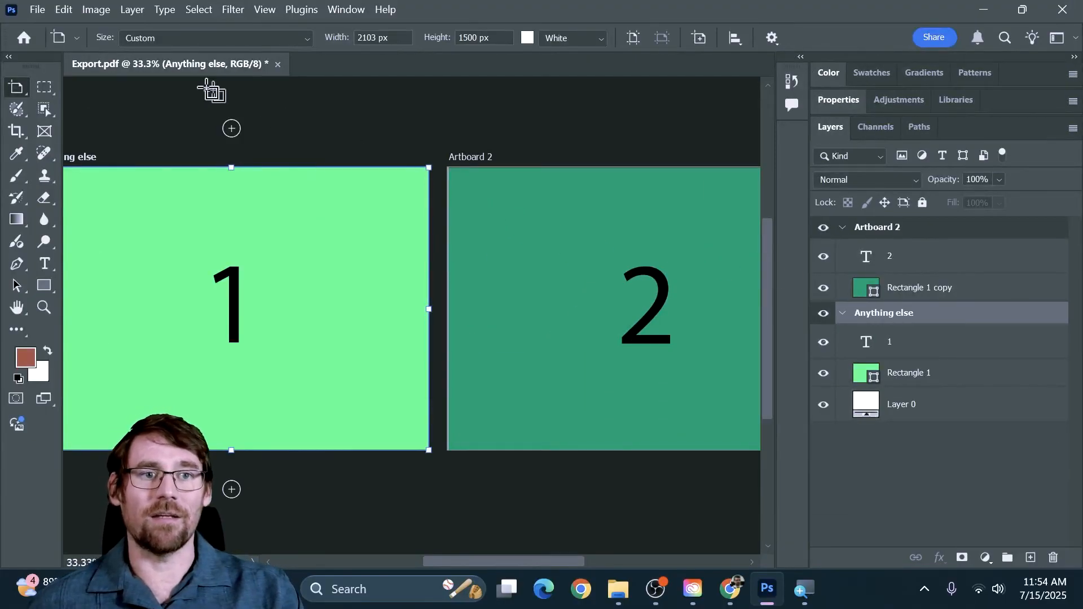
Step: Open the Export As settings, compare the file formats, and set the Anything else artboard to JPG at quality 6
left_click(37, 10)
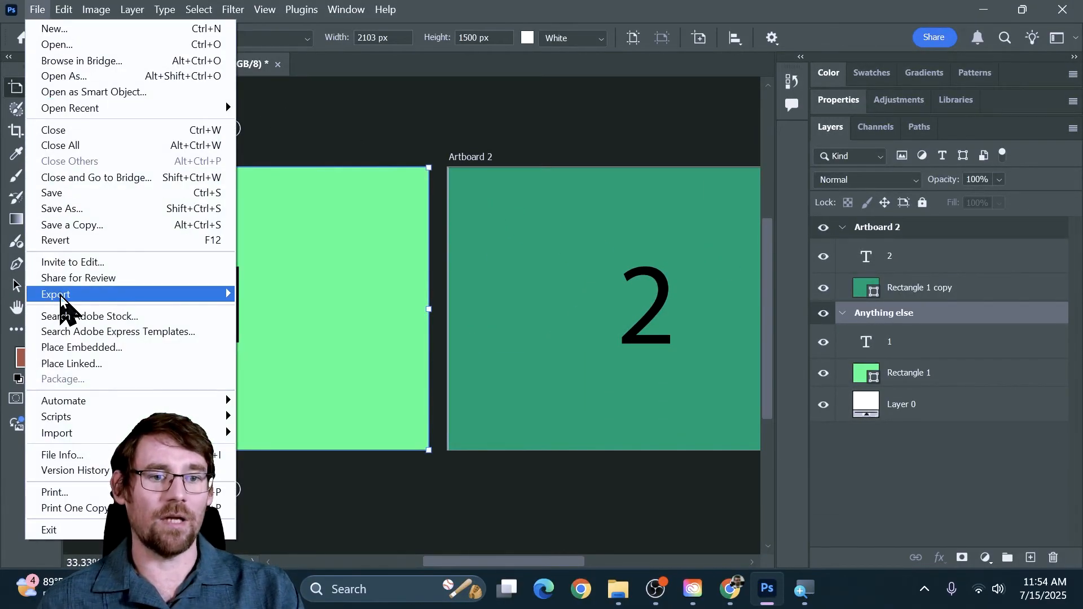
mouse_move(59, 295)
left_click(298, 311)
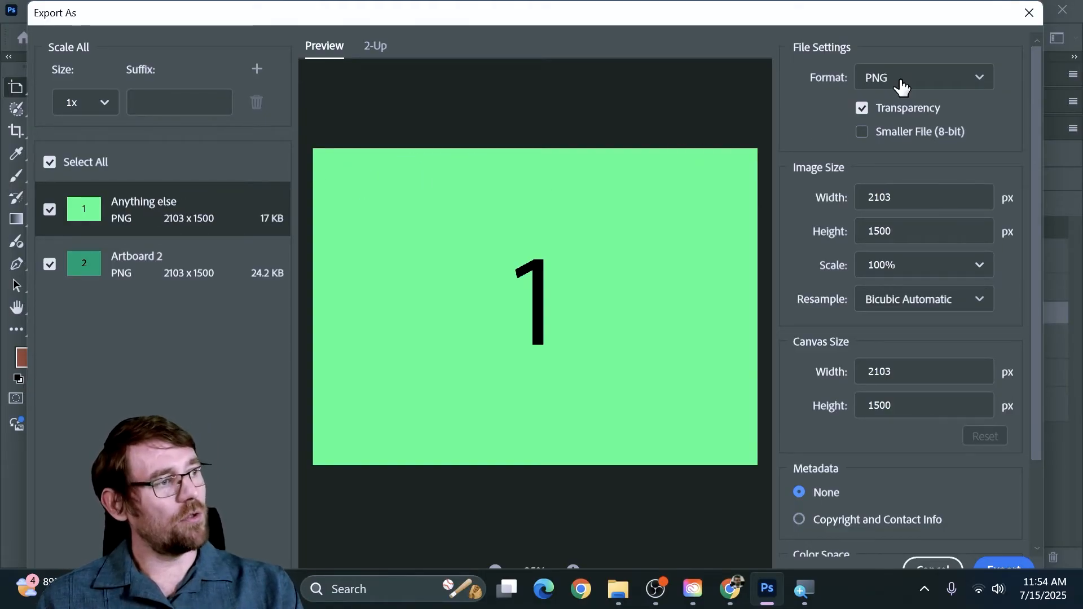
left_click(900, 82)
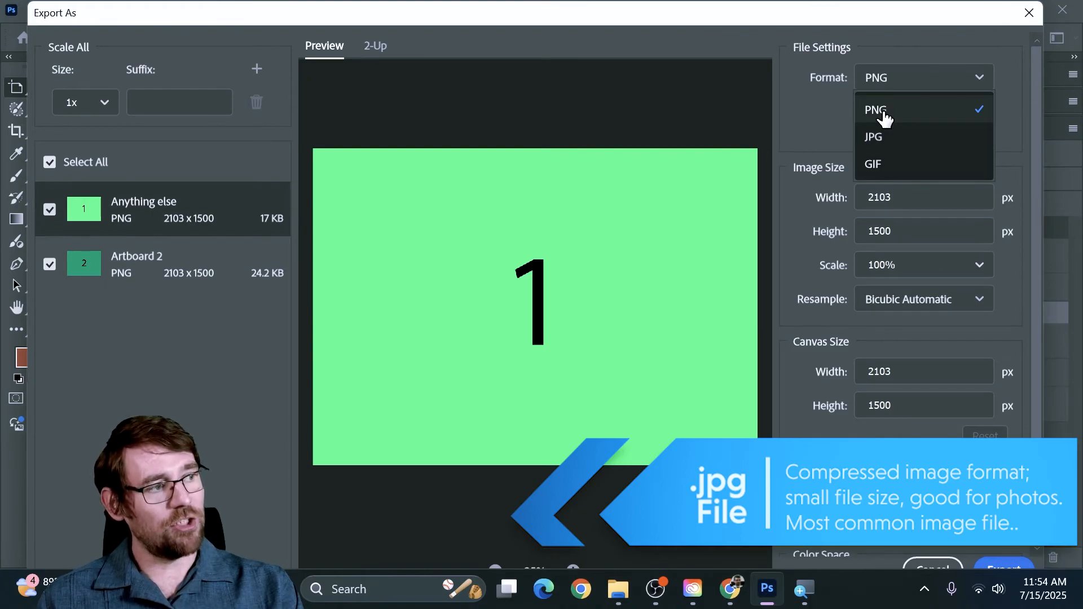
left_click(880, 138)
left_click(896, 75)
left_click(867, 108)
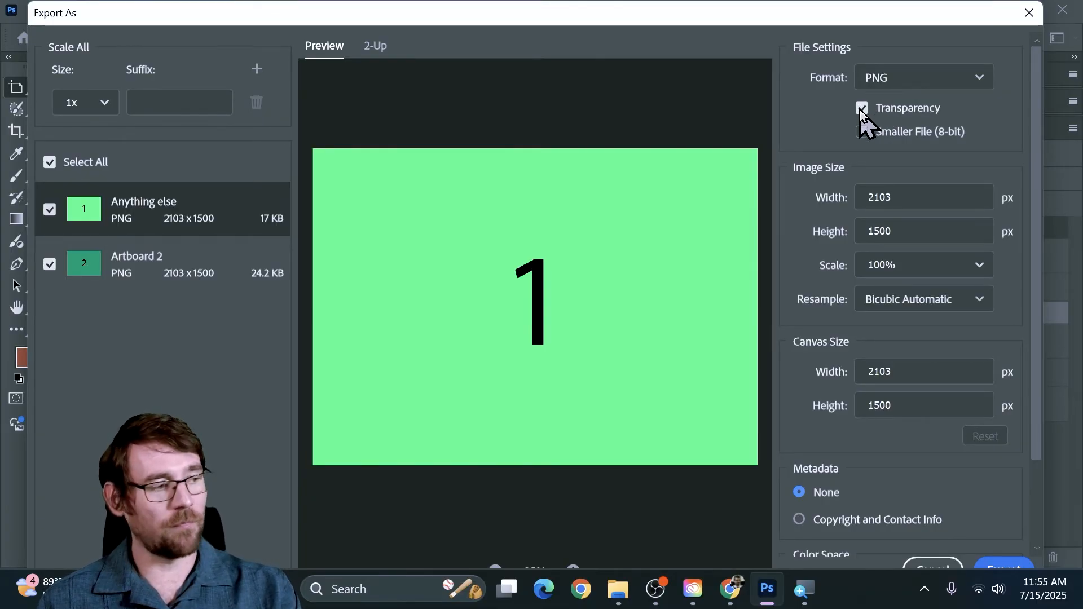
left_click(880, 78)
left_click(881, 136)
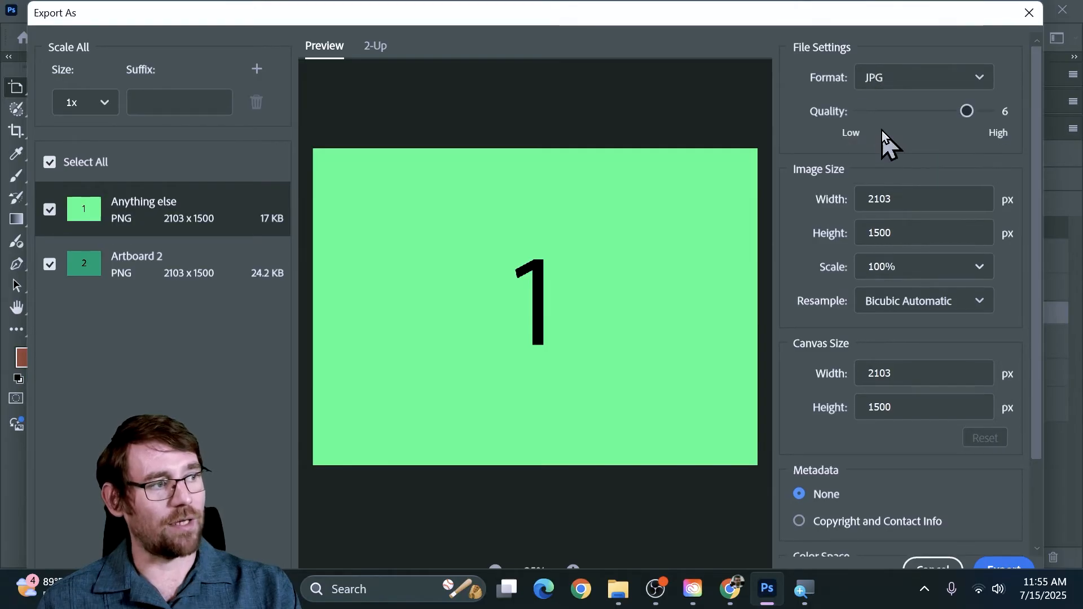
left_click_drag(931, 109, 980, 108)
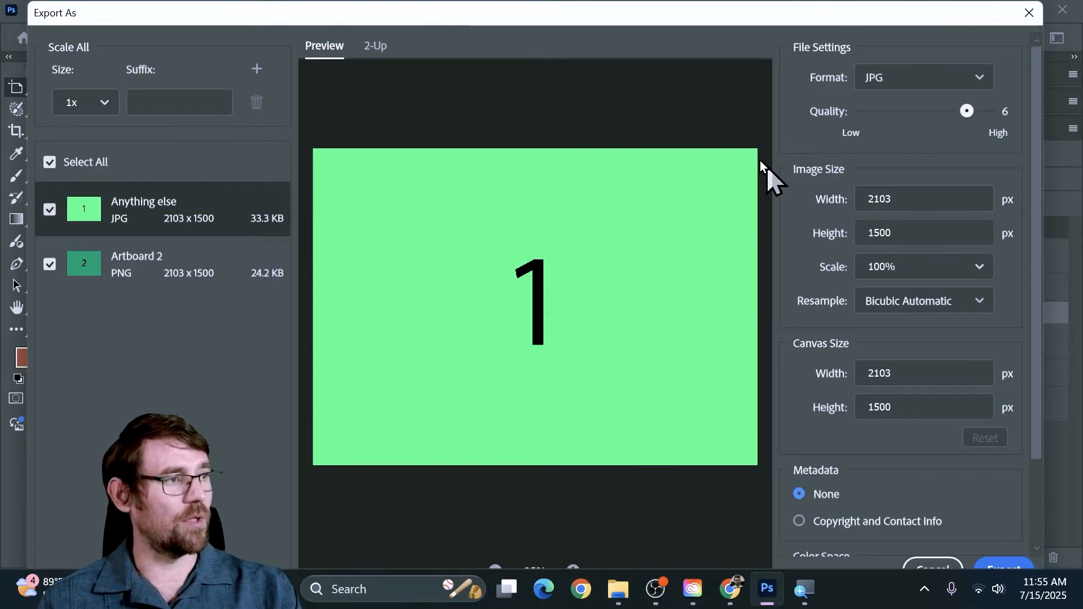
Step: Export both selected artboards into the Exporting folder
left_click(1002, 565)
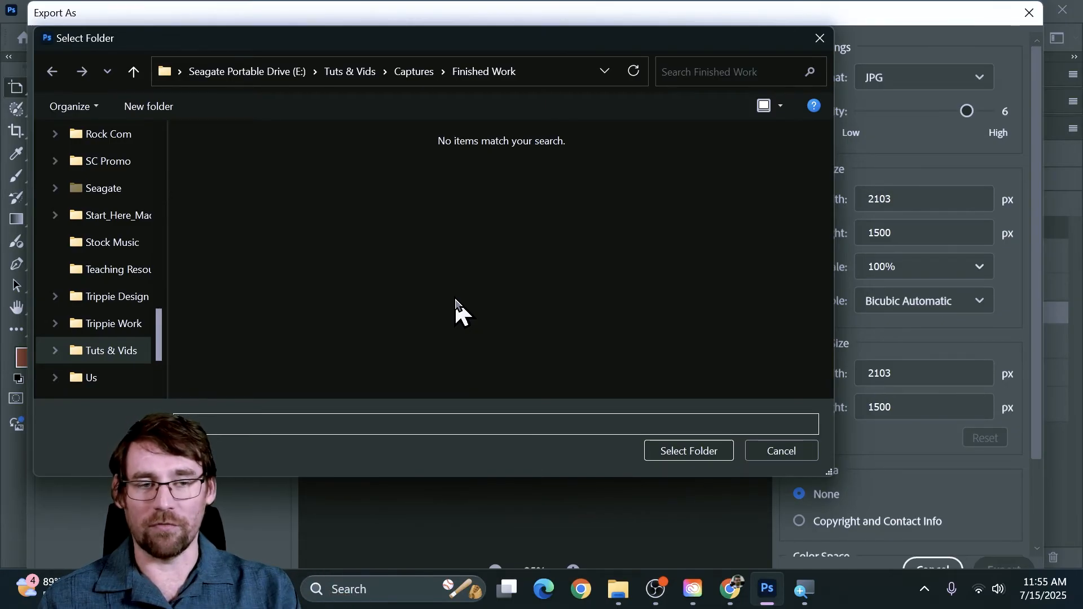
scroll(76, 225, "up", 1)
scroll(79, 217, "up", 5)
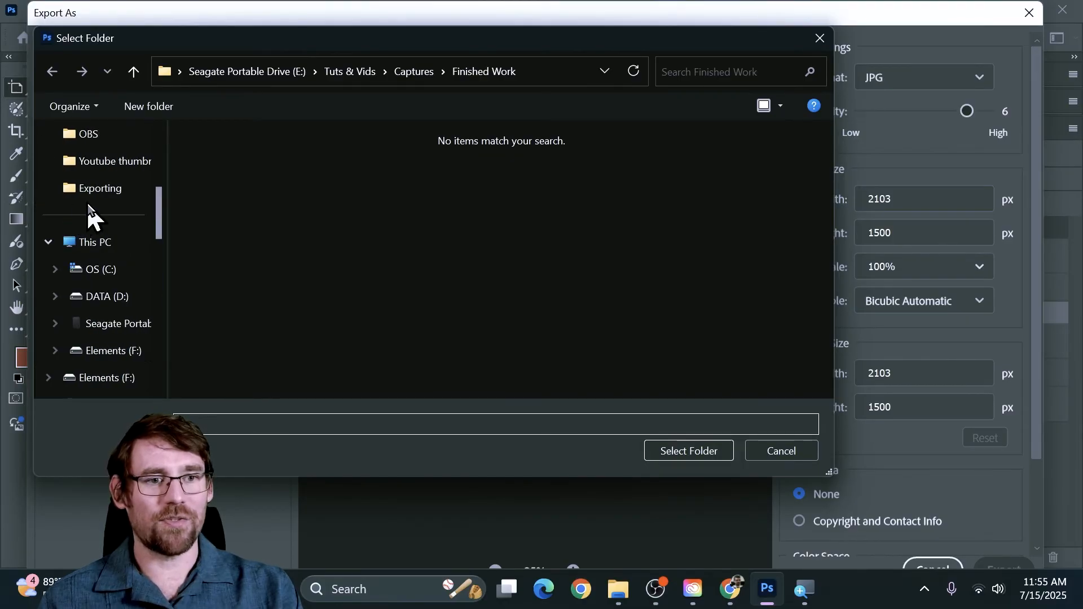
left_click(93, 189)
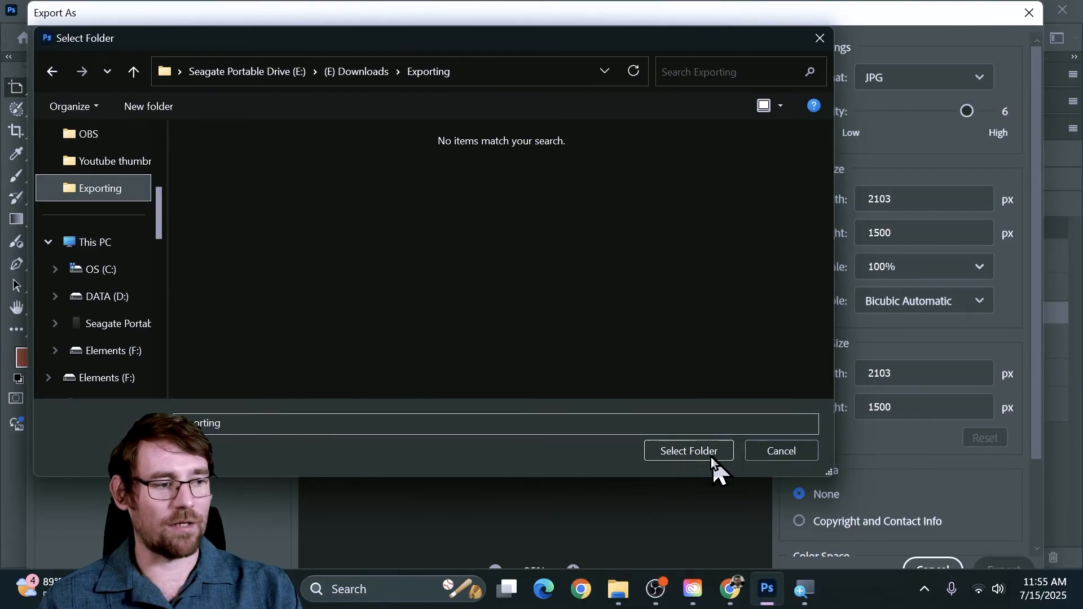
left_click(684, 453)
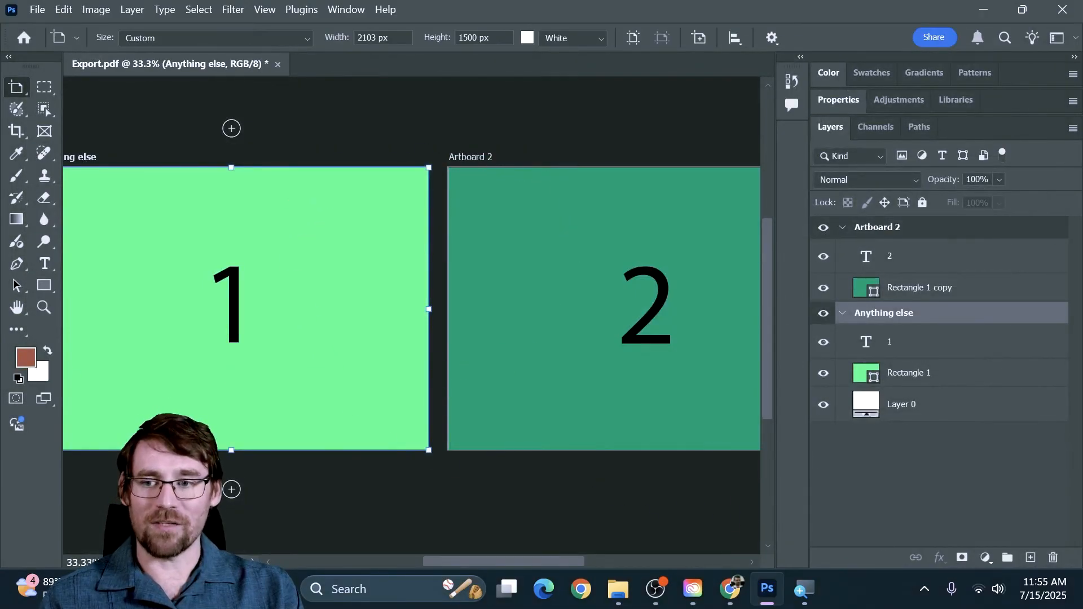
Step: Check the exported artboard images in the Exporting folder and close the folder window
left_click_drag(0, 133, 647, 80)
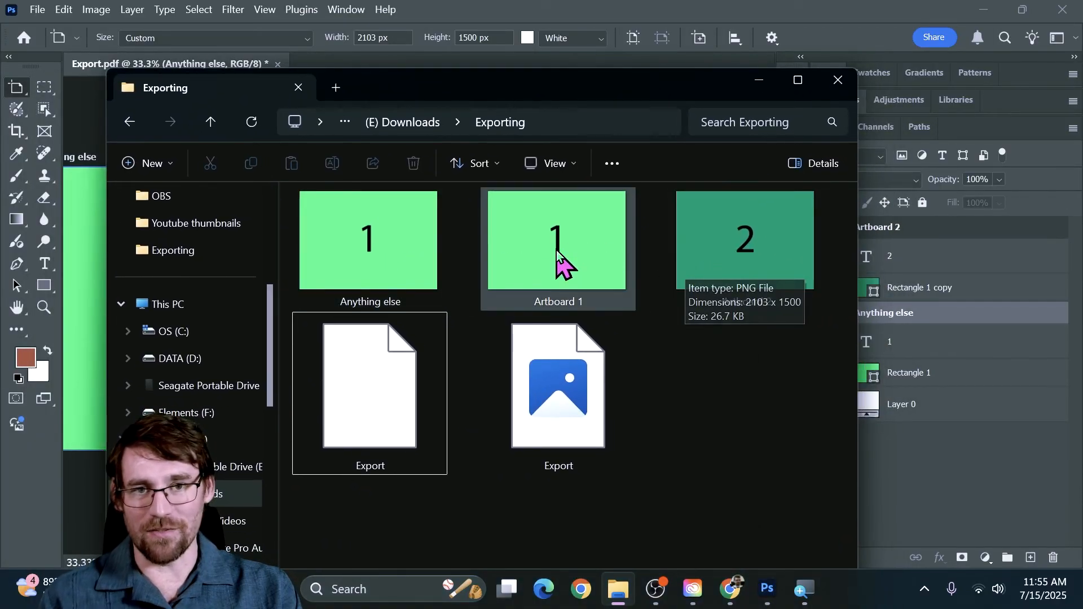
left_click(833, 86)
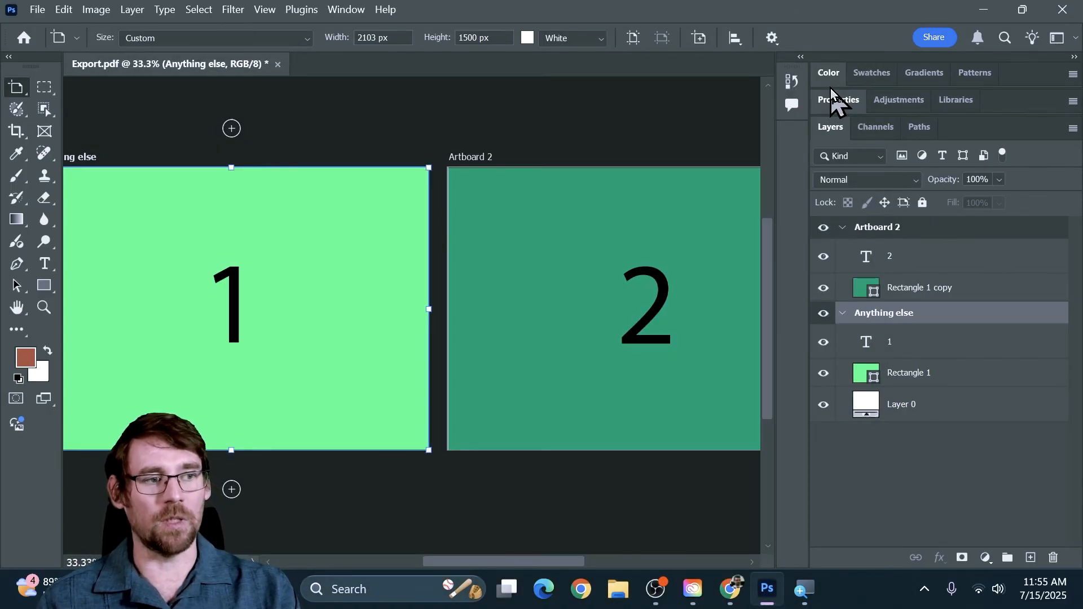
Step: Convert the document from RGB to CMYK Color mode without merging its layers
key("v")
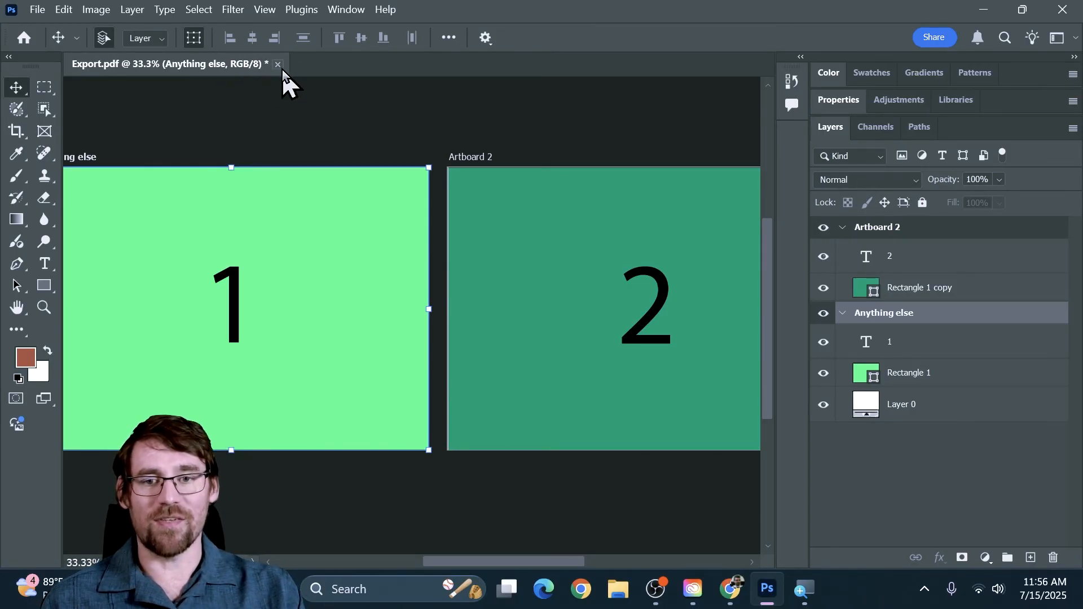
left_click(93, 11)
mouse_move(107, 29)
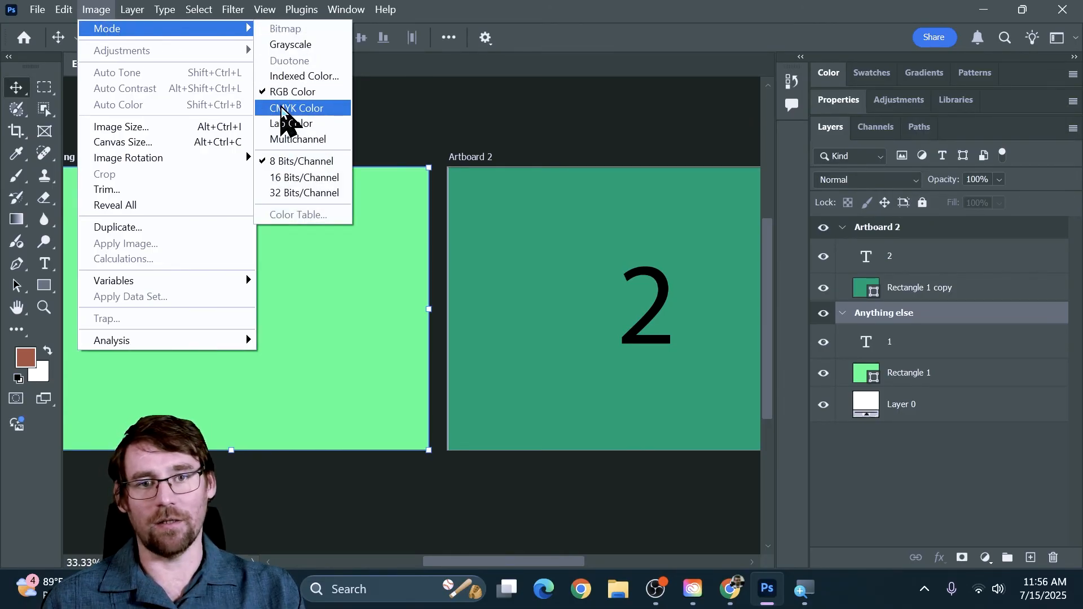
left_click(280, 107)
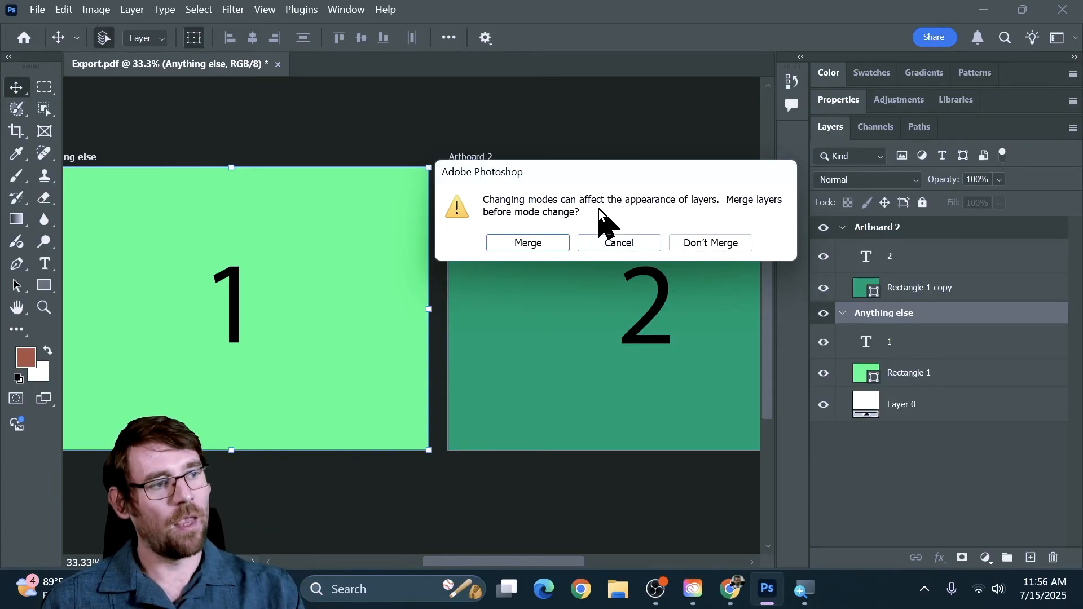
left_click_drag(593, 182, 486, 153)
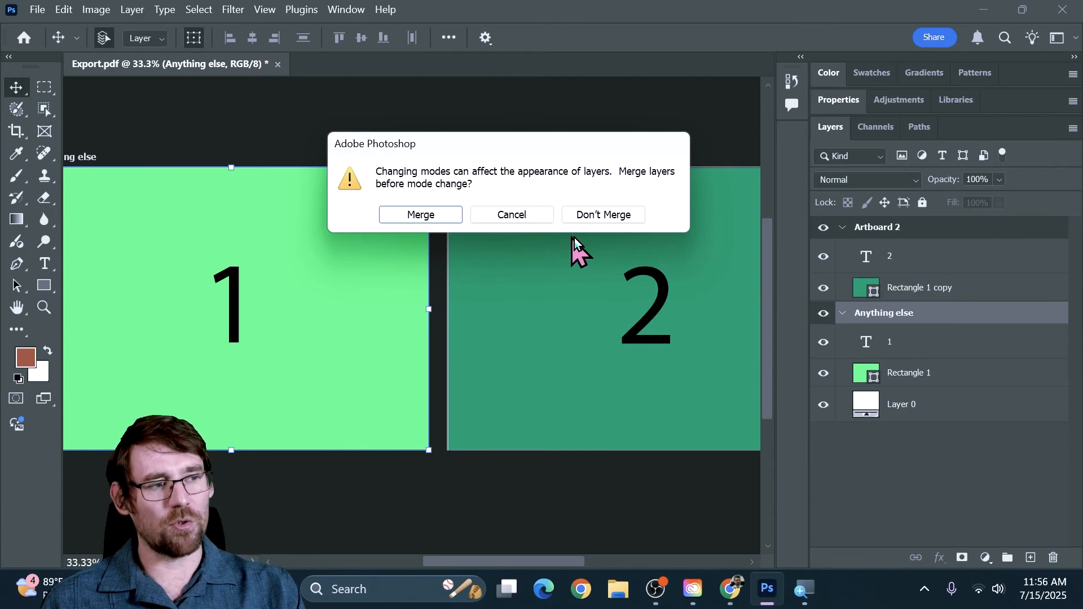
left_click(625, 215)
left_click(479, 242)
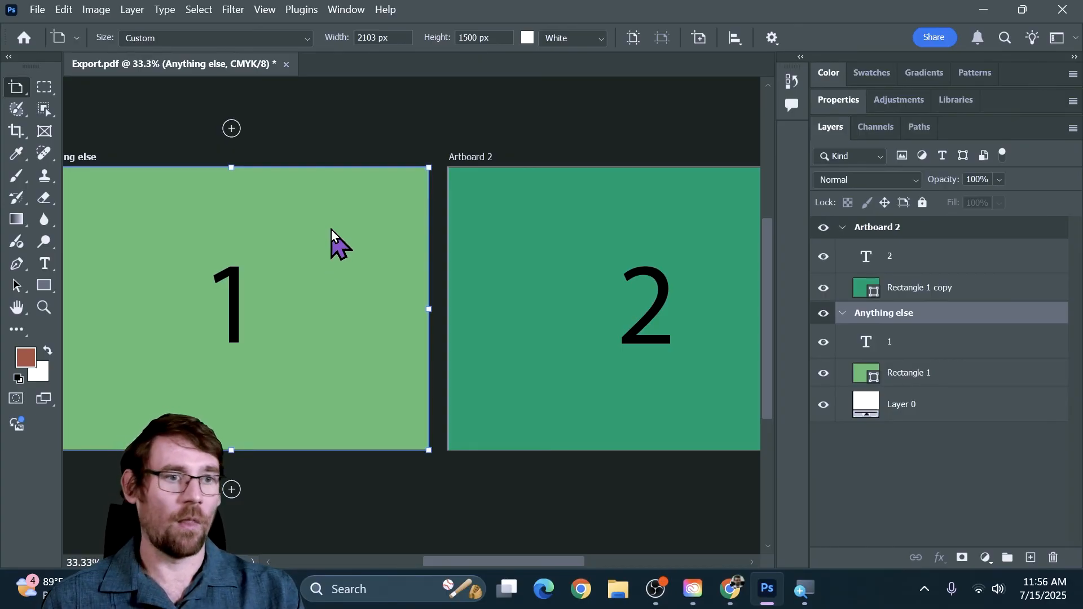
Step: Review the Export As settings for both CMYK artboards and the other available export commands without exporting anything
left_click(37, 9)
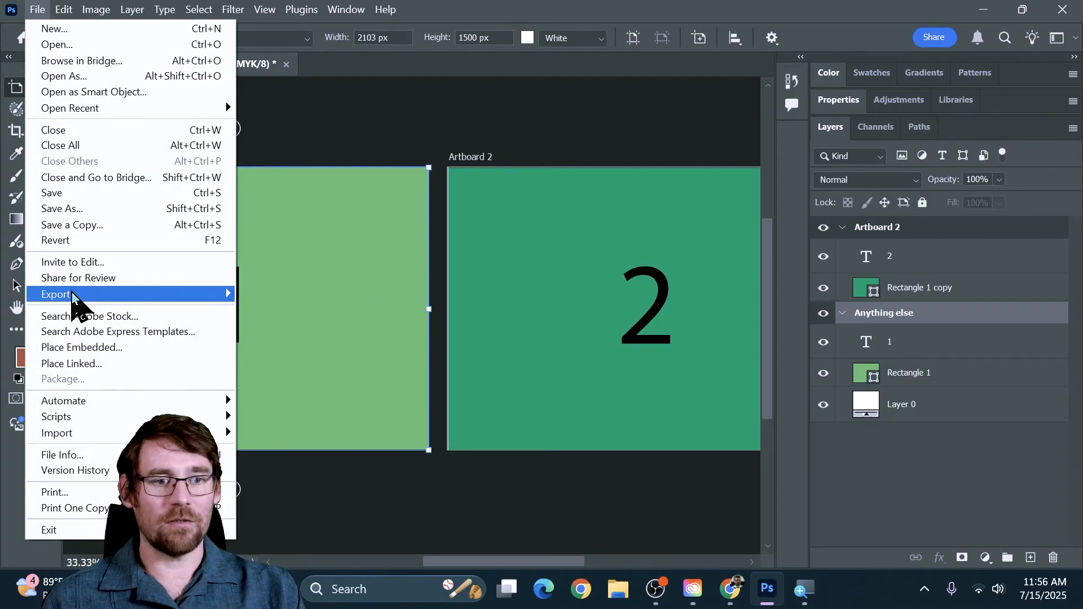
mouse_move(79, 295)
left_click(307, 309)
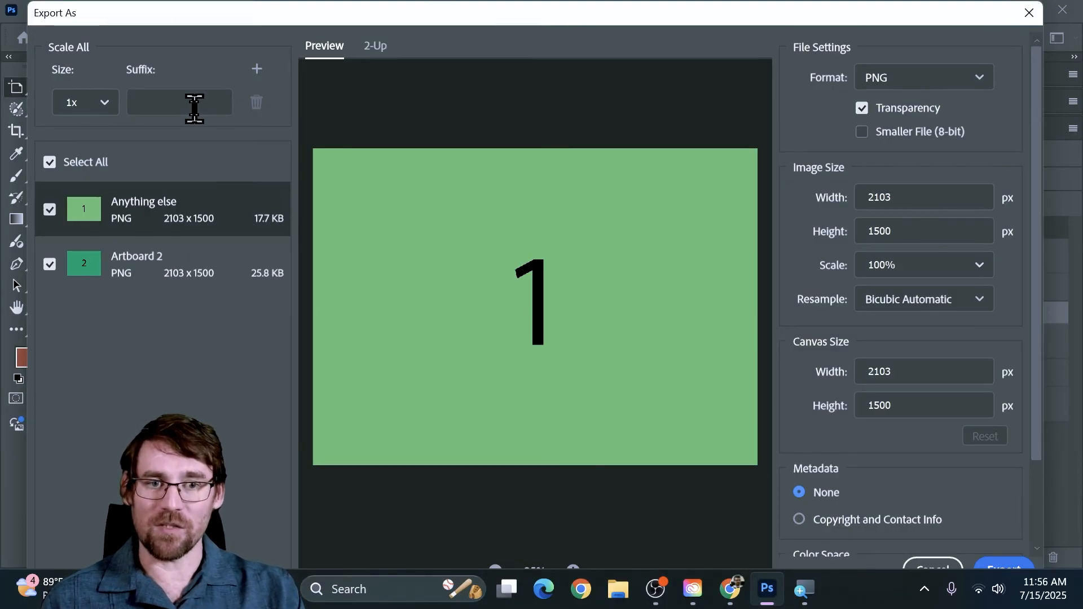
left_click(931, 565)
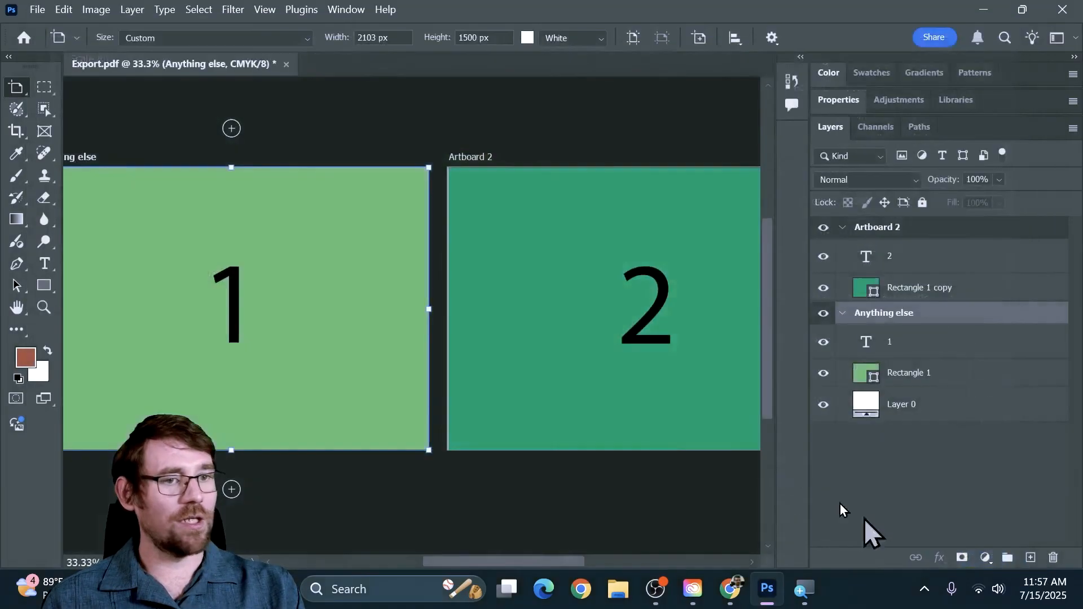
left_click(37, 9)
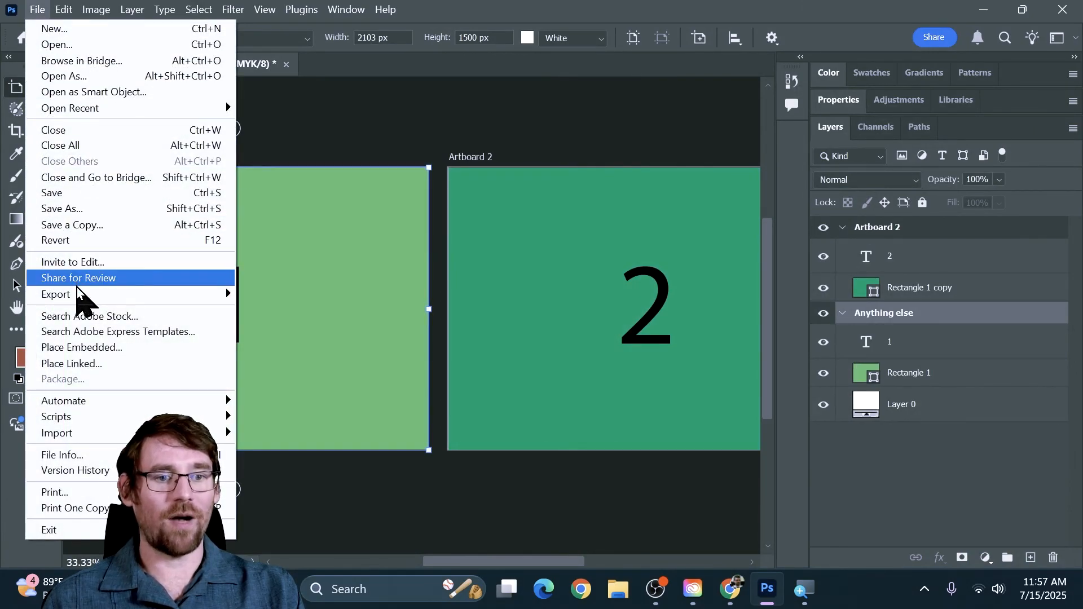
mouse_move(85, 296)
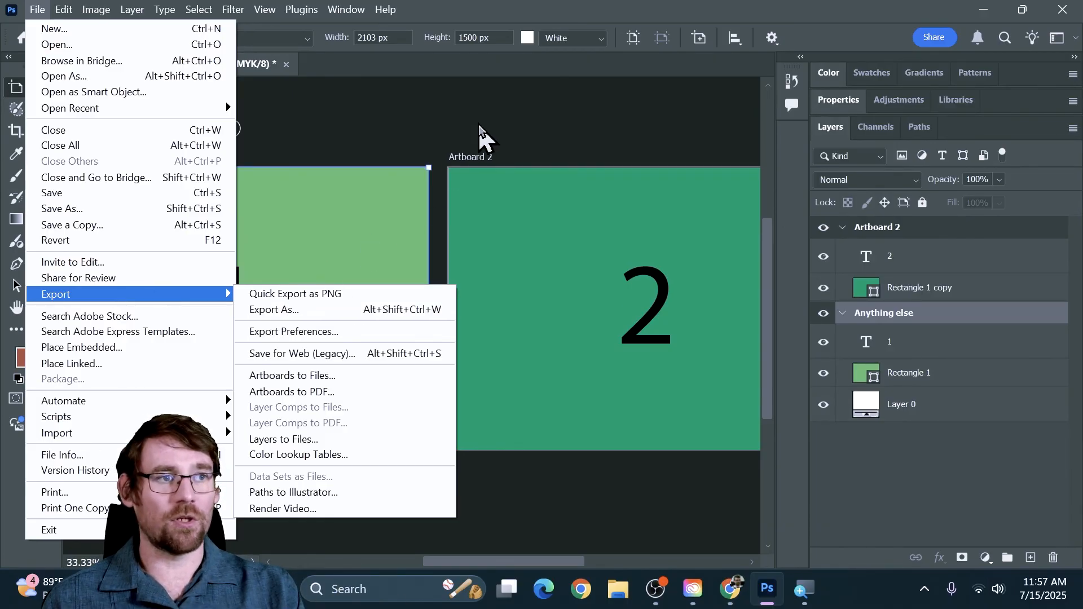
left_click(481, 7)
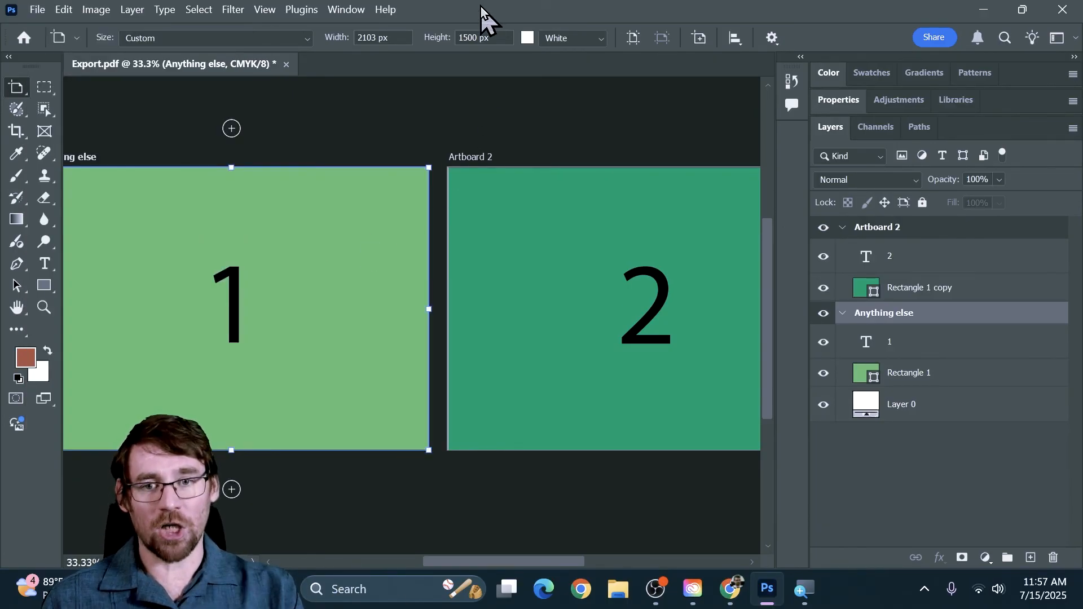